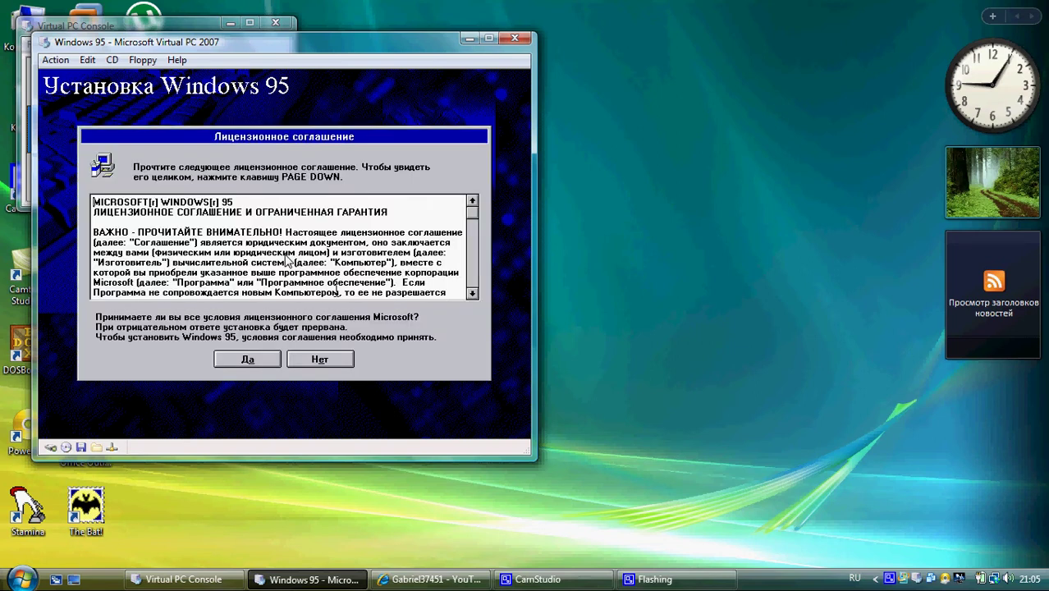
- Accept the licence agreement, continue past the welcome page and choose the custom setup type (Выборочная)
click(245, 362)
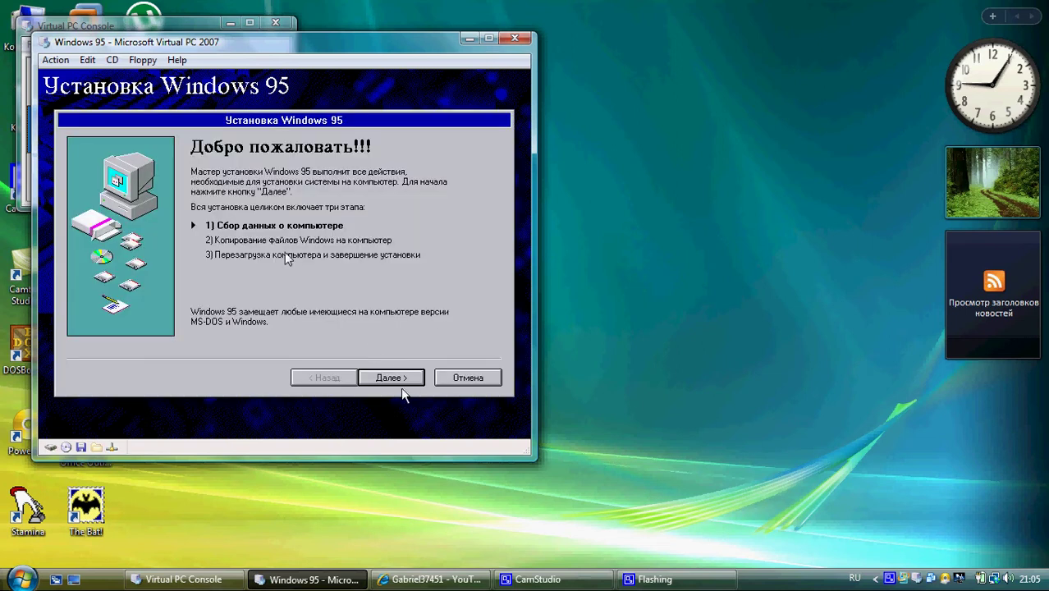
click(392, 378)
click(391, 378)
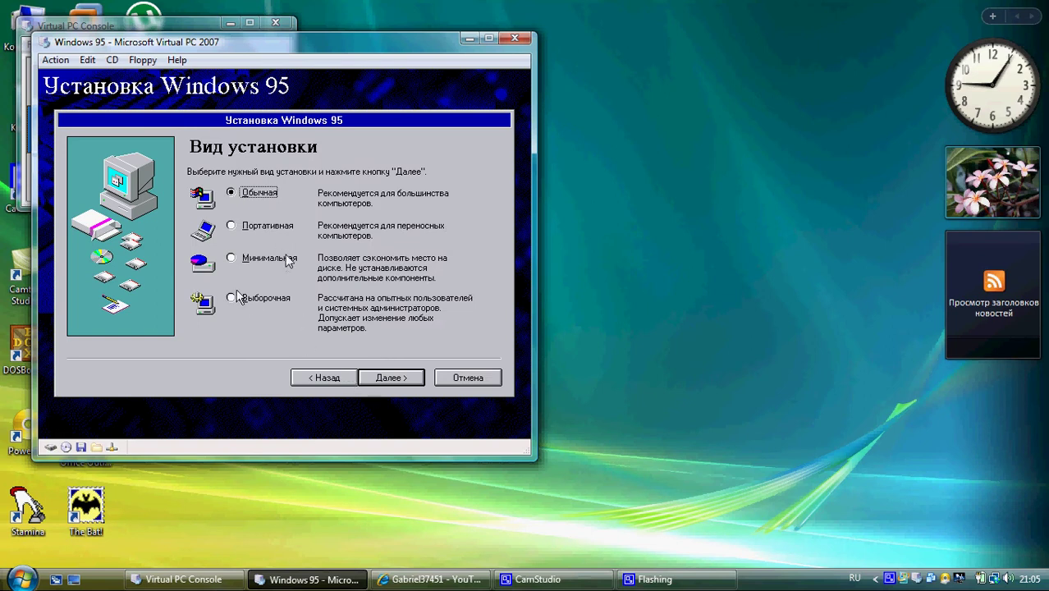
click(238, 297)
click(378, 377)
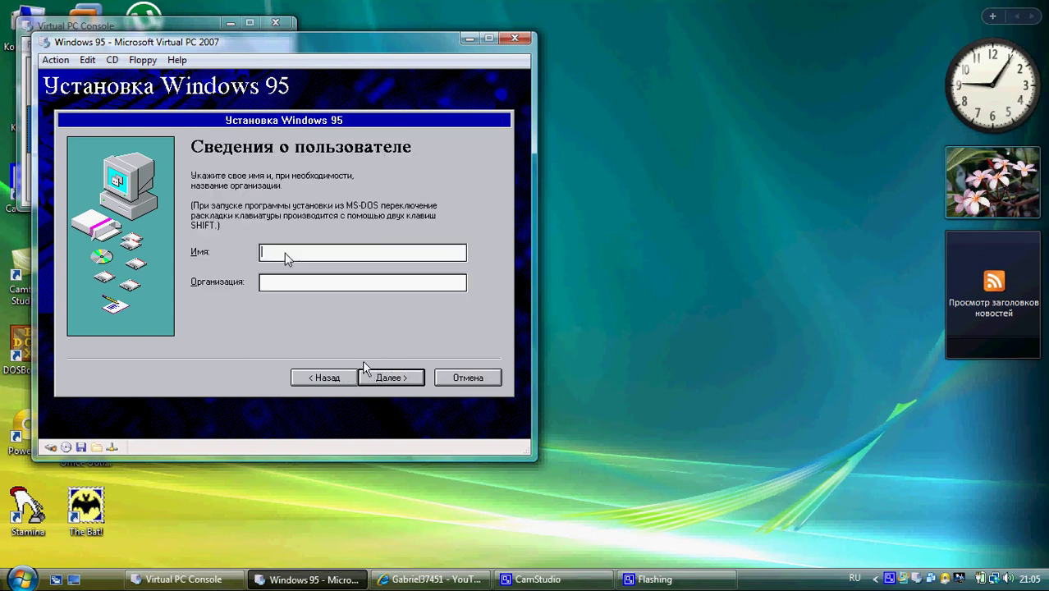
- Enter the user's name and the organization Дом in the user information, and continue
text(Василий Васи)
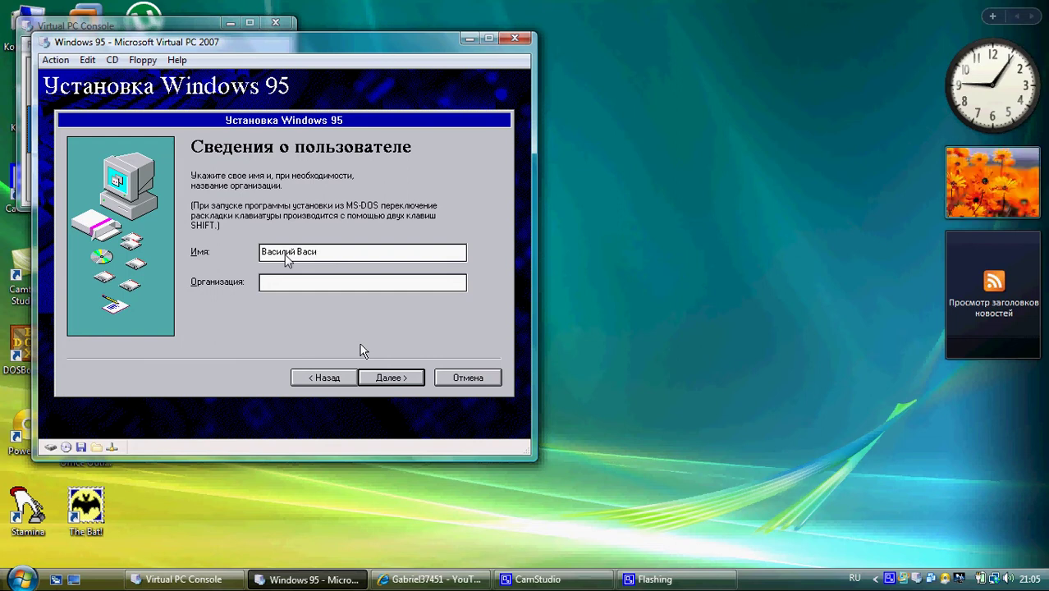
text(льевич)
click(351, 279)
text(Дом)
click(392, 380)
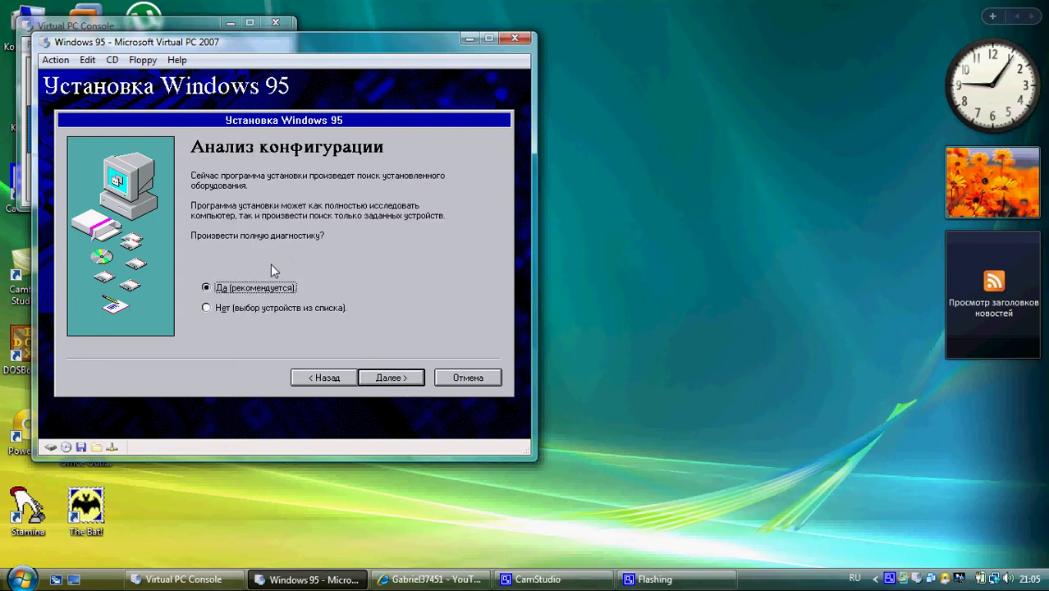
click(299, 311)
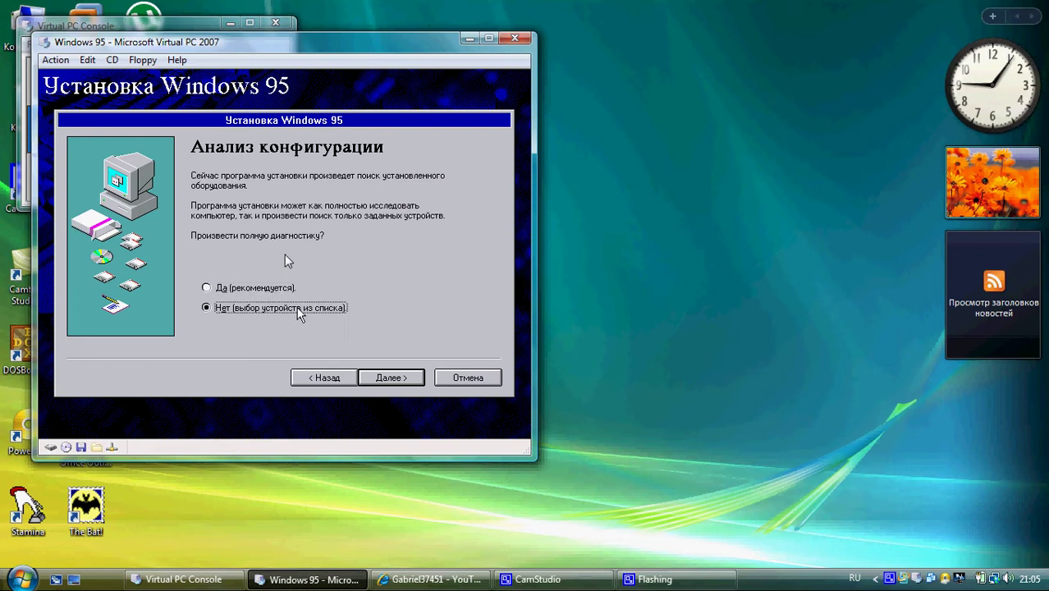
click(383, 376)
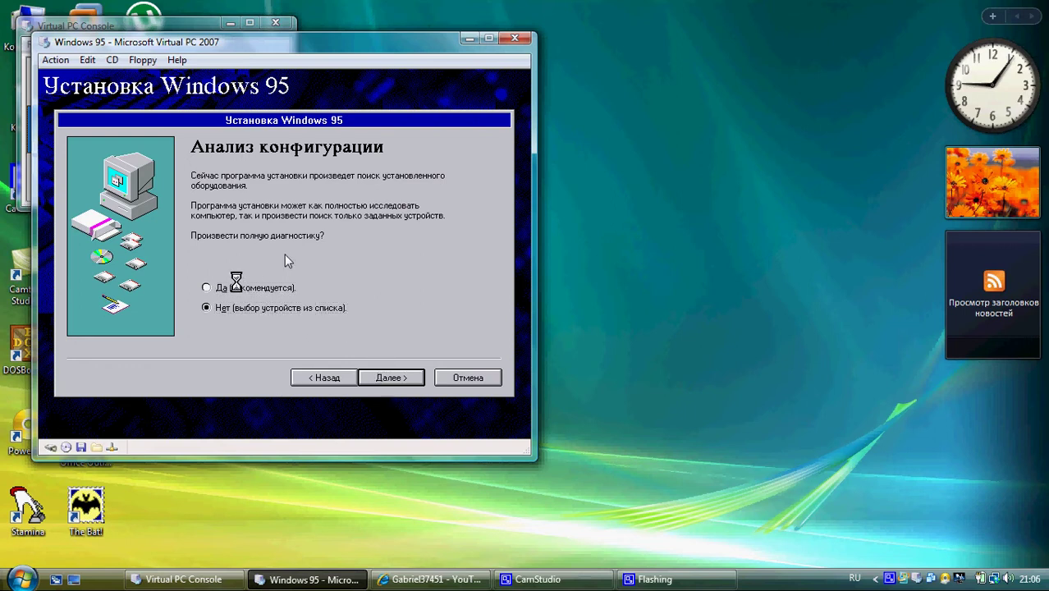
click(337, 377)
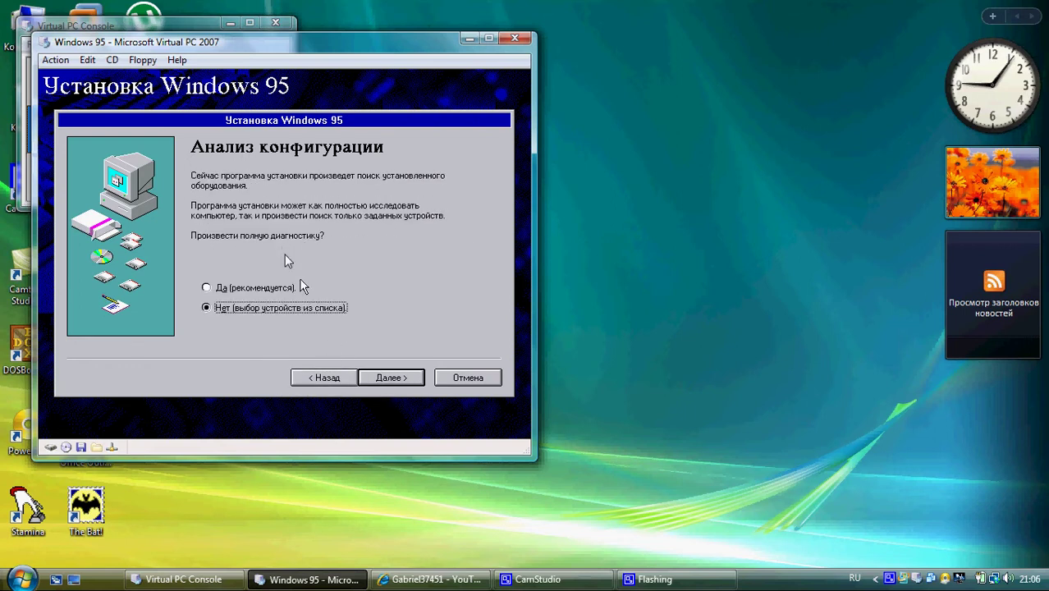
- Choose the recommended full hardware diagnostics and include the sound/MIDI/video capture card and the network card in the detection
click(278, 289)
click(388, 380)
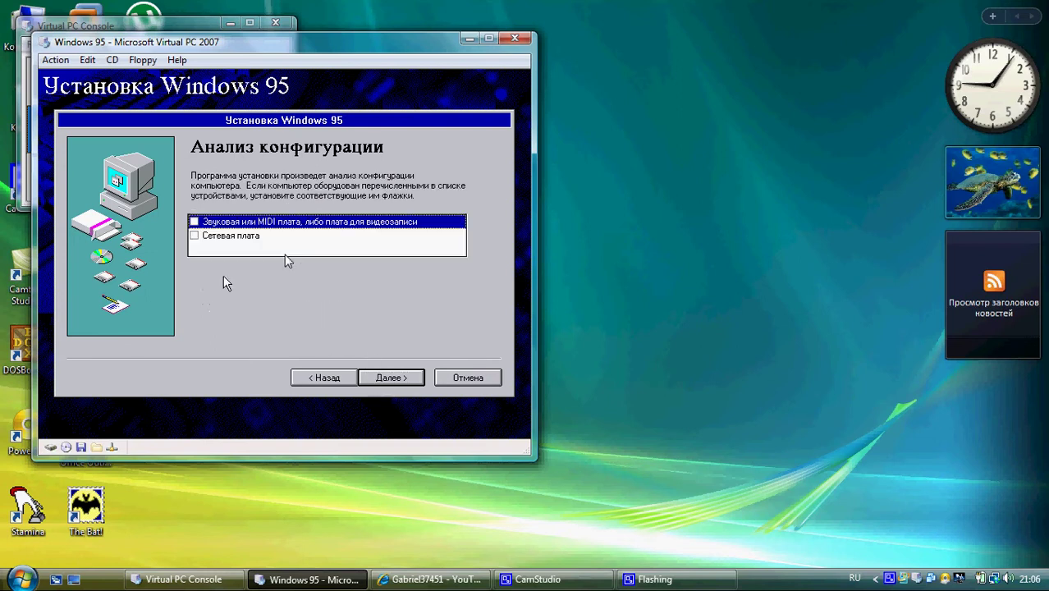
click(194, 235)
click(194, 222)
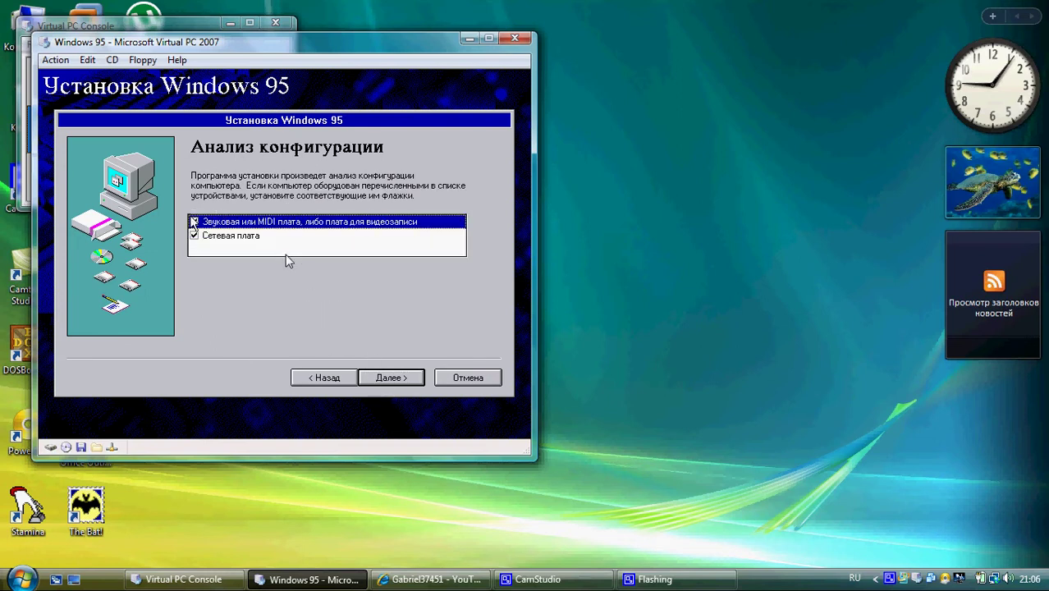
click(369, 376)
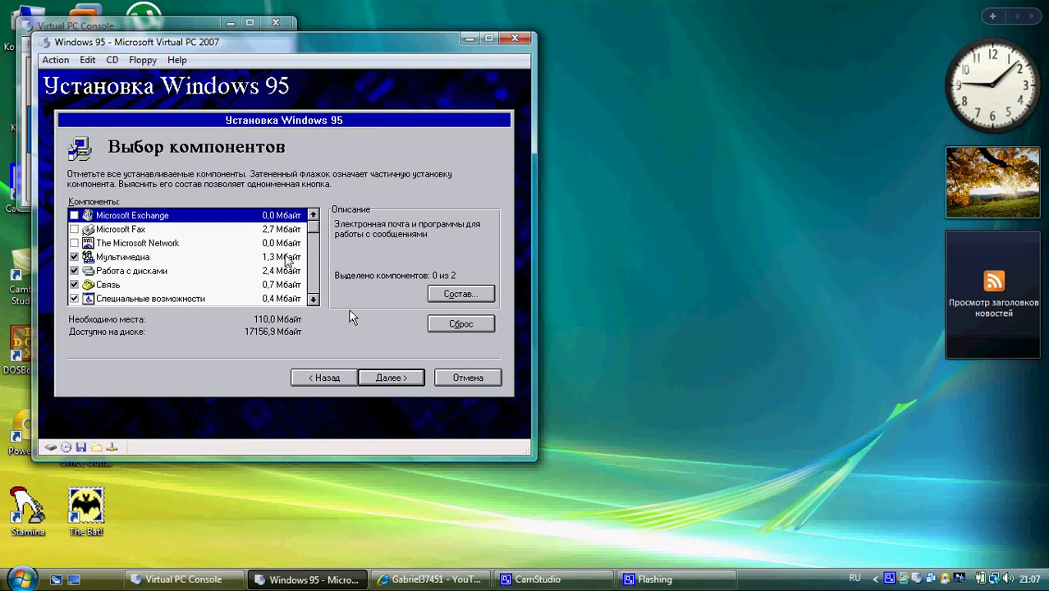
- Clear the components Связь, Работа с дисками, Мультимедиа and Стандартные программы
click(74, 285)
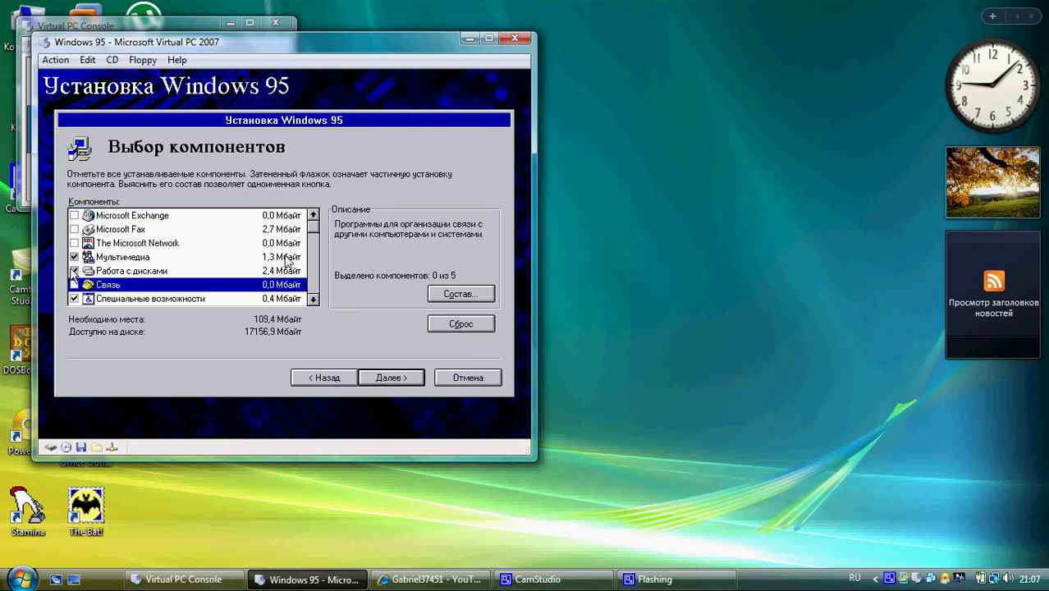
click(74, 271)
click(74, 257)
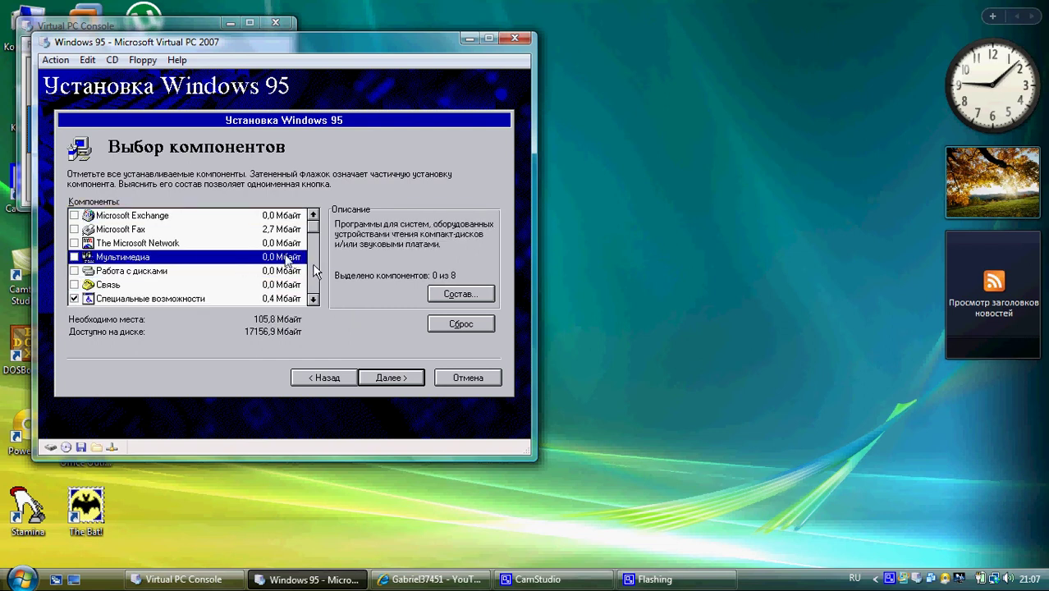
click(315, 271)
click(74, 299)
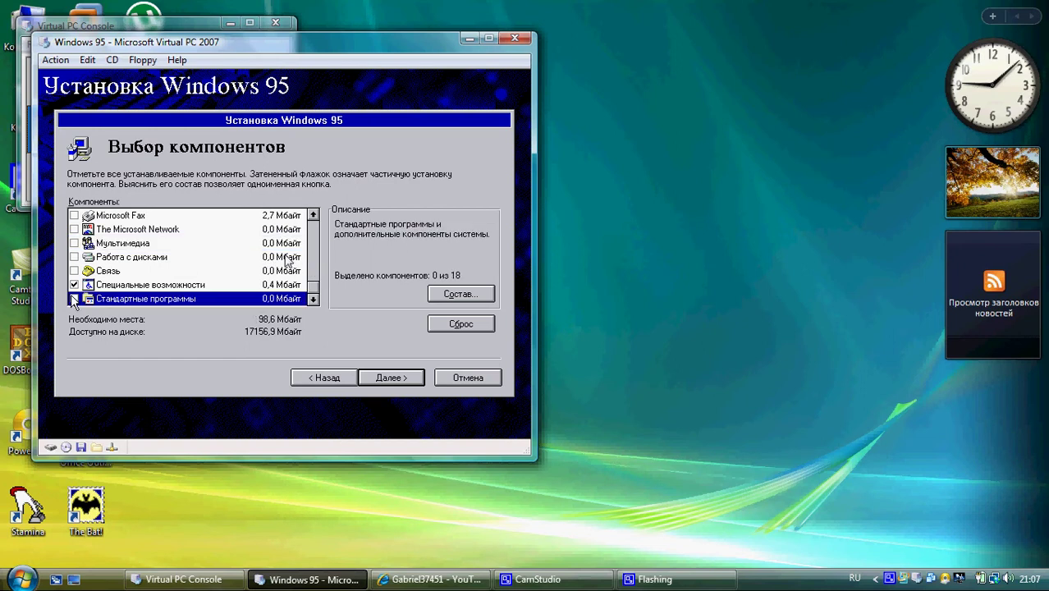
click(313, 251)
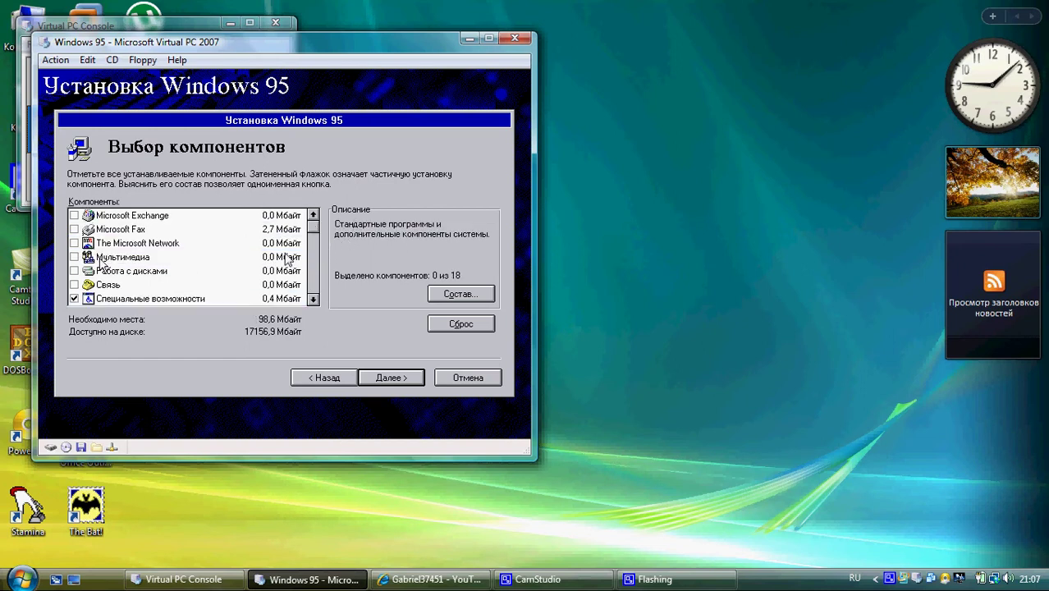
- Select Microsoft Exchange, The Microsoft Network and all of Стандартные программы, declining the additional components requested for Microsoft Fax
click(74, 216)
click(75, 243)
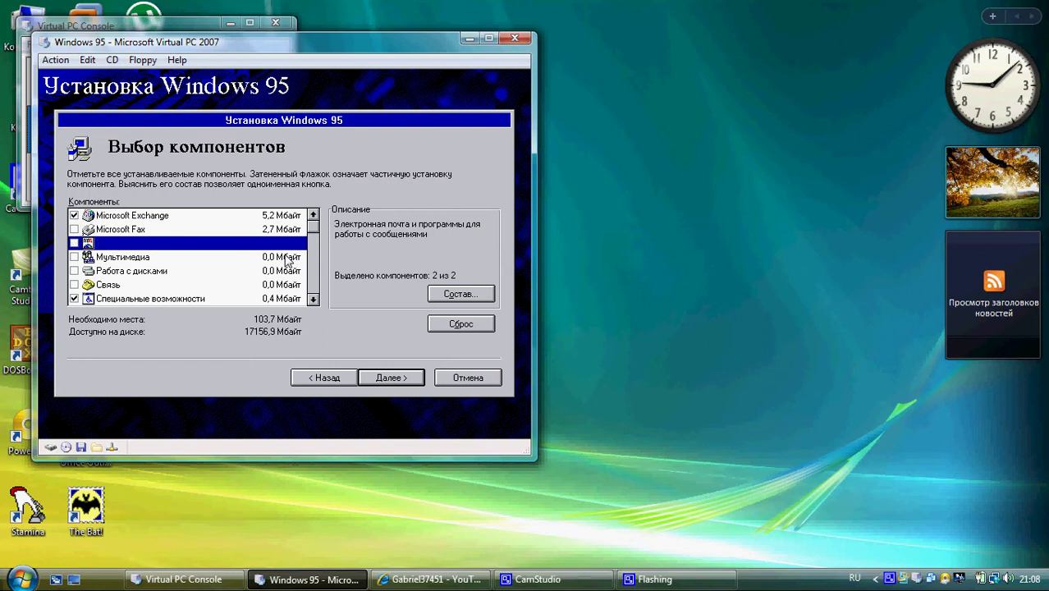
click(74, 229)
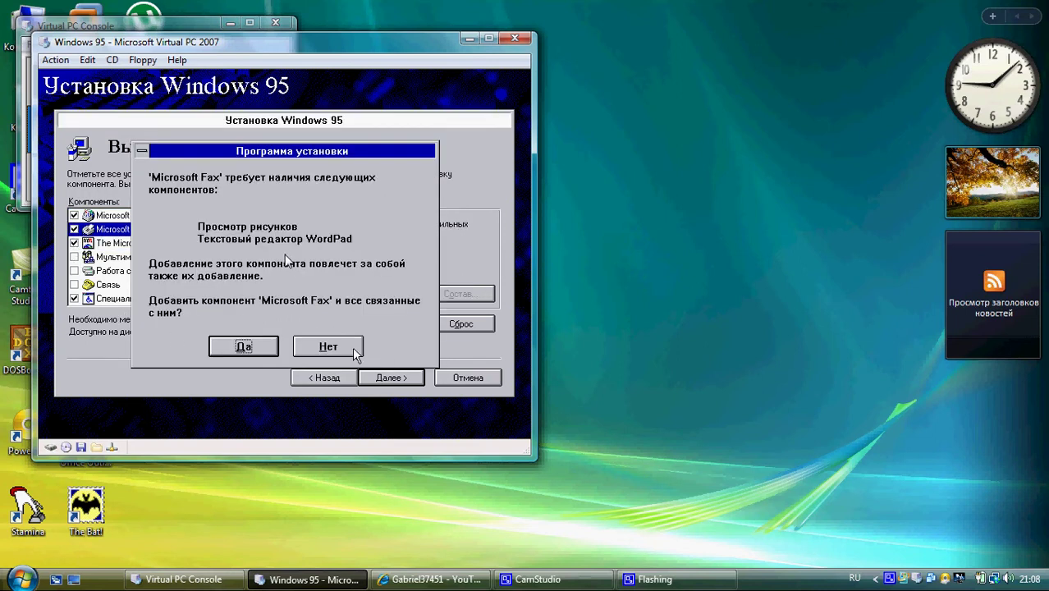
click(355, 348)
click(312, 277)
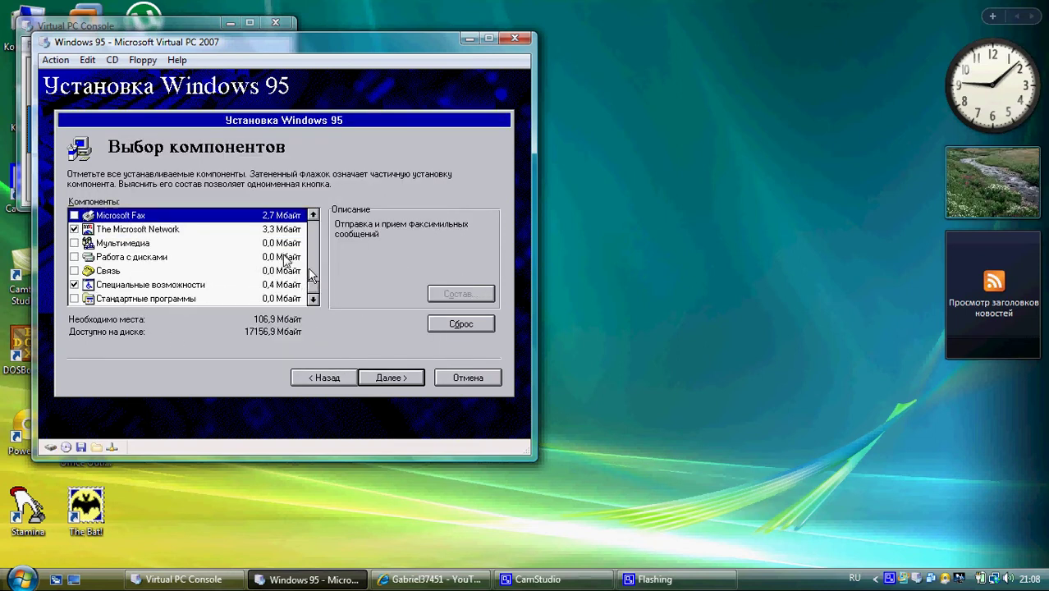
click(74, 299)
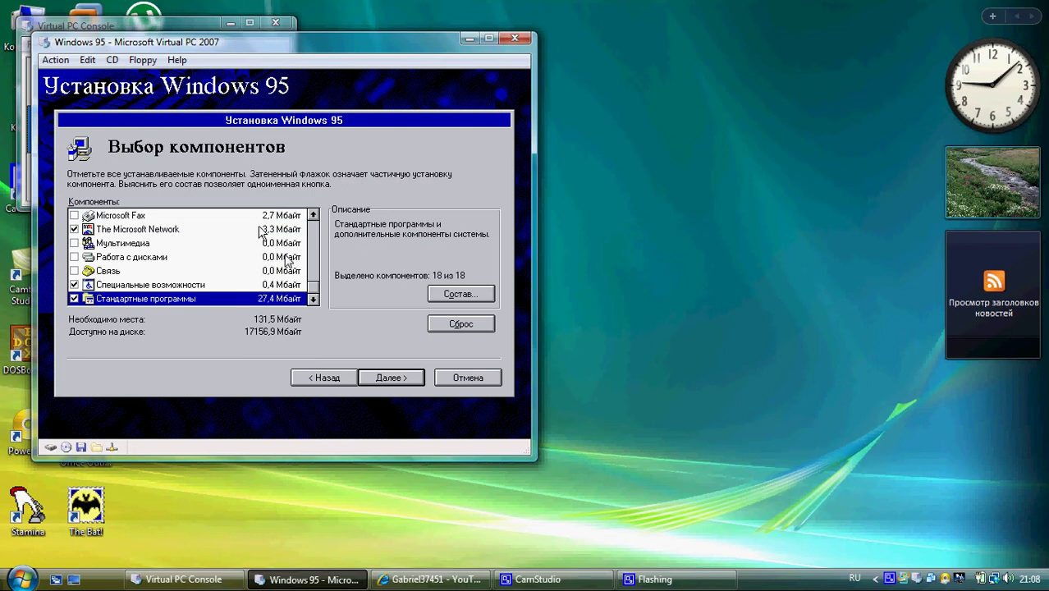
- Select Microsoft Fax, Мультимедиа, Работа с дисками and Связь for installation, and confirm the component selection
click(318, 236)
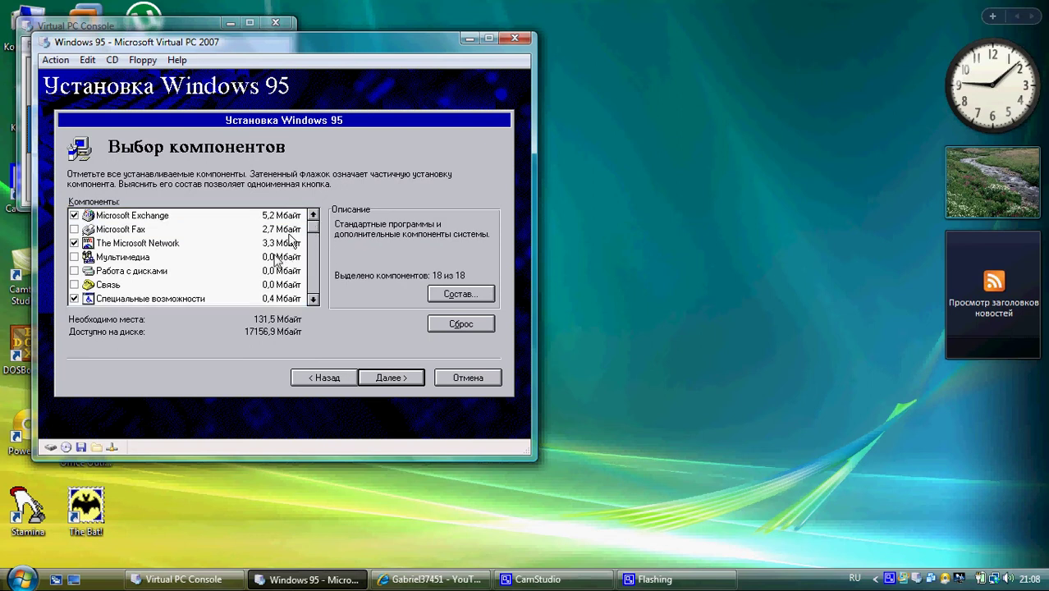
click(74, 230)
click(74, 257)
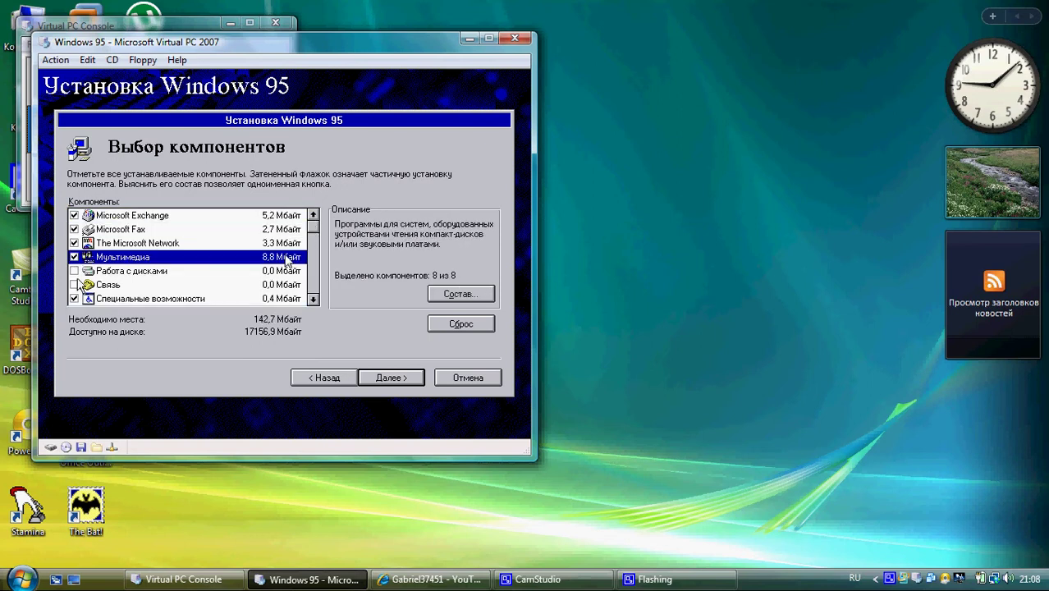
click(74, 271)
click(74, 285)
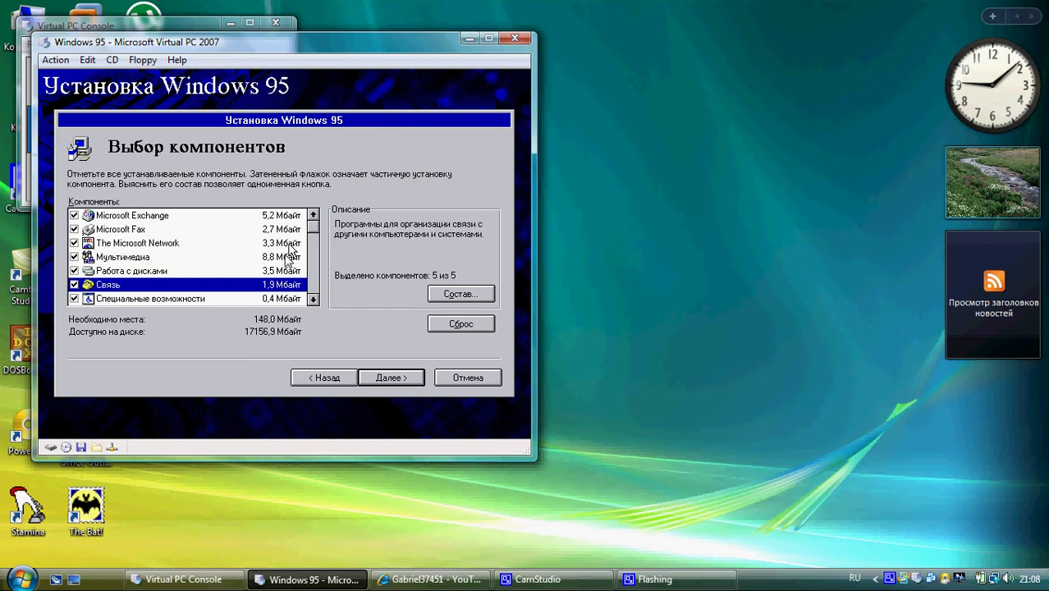
scroll(316, 252, down, 1)
scroll(315, 250, up, 1)
click(285, 216)
click(384, 379)
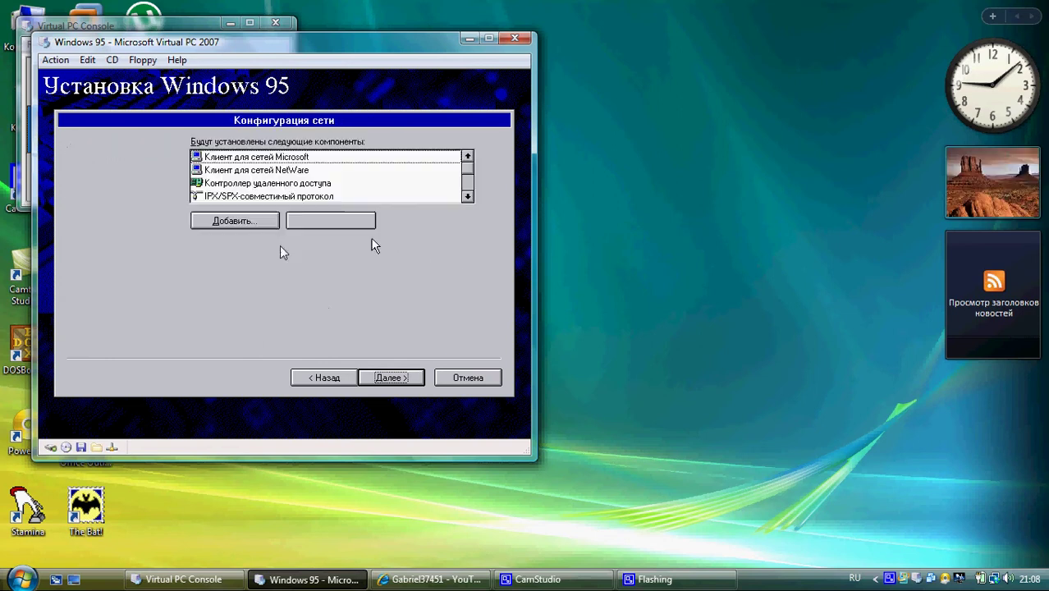
- Accept the proposed network configuration and set the computer name to Студенческий, keeping the workgroup and description
click(392, 259)
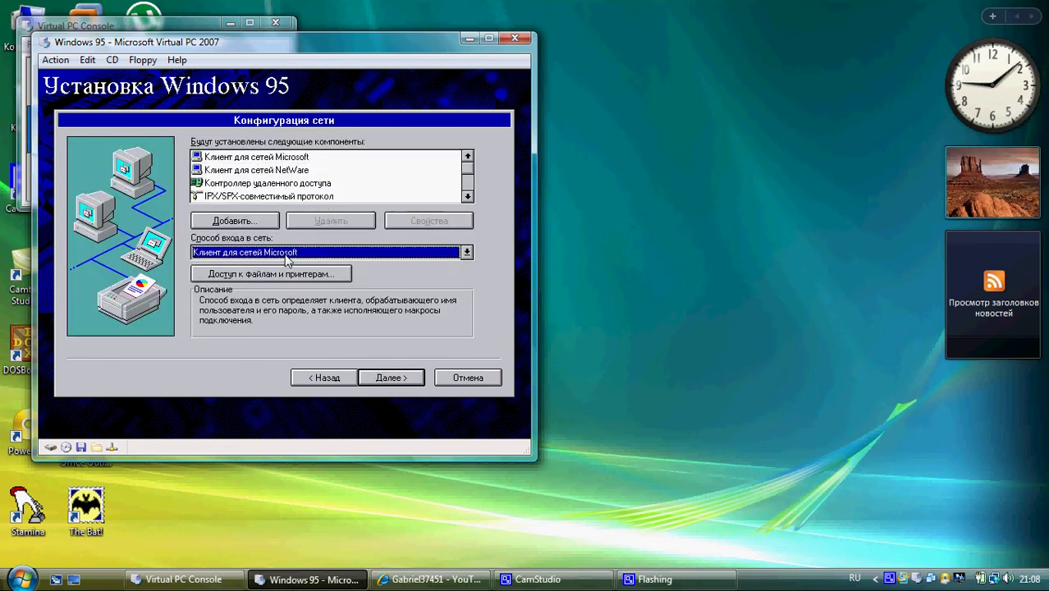
click(394, 378)
text(С)
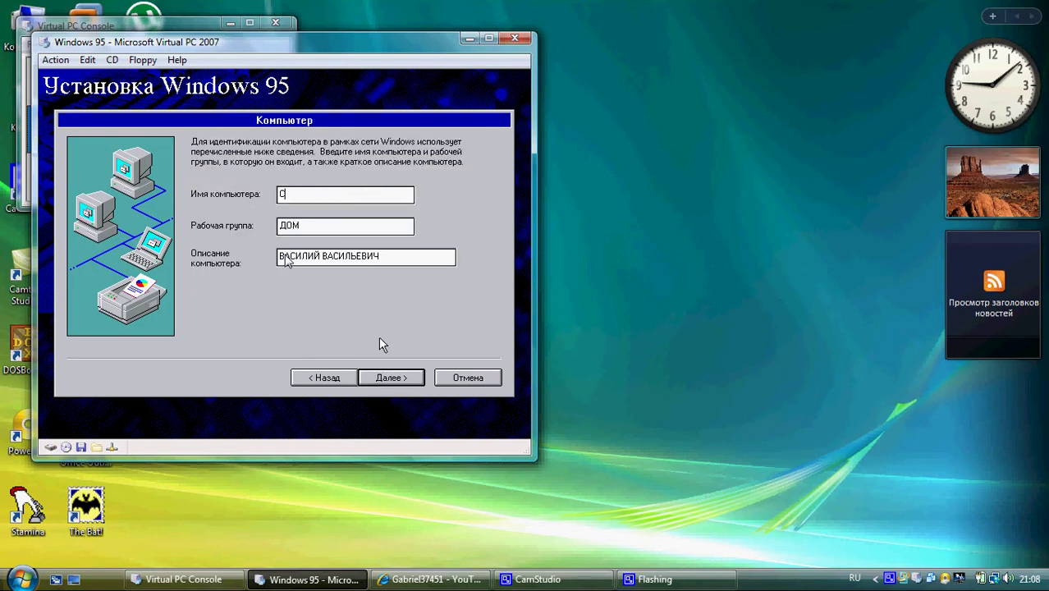
text(туденческий)
click(382, 378)
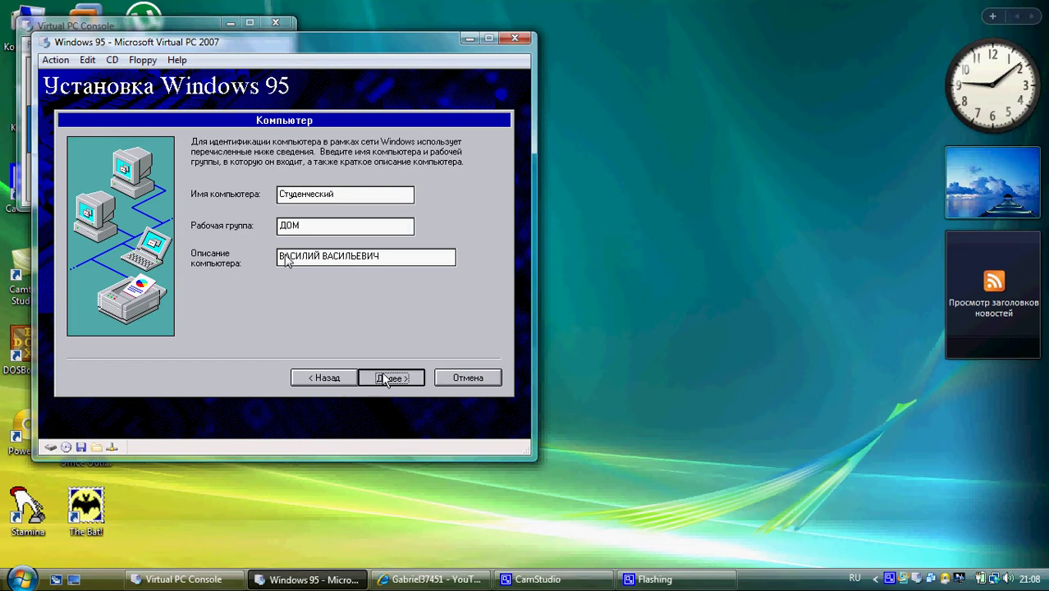
click(385, 380)
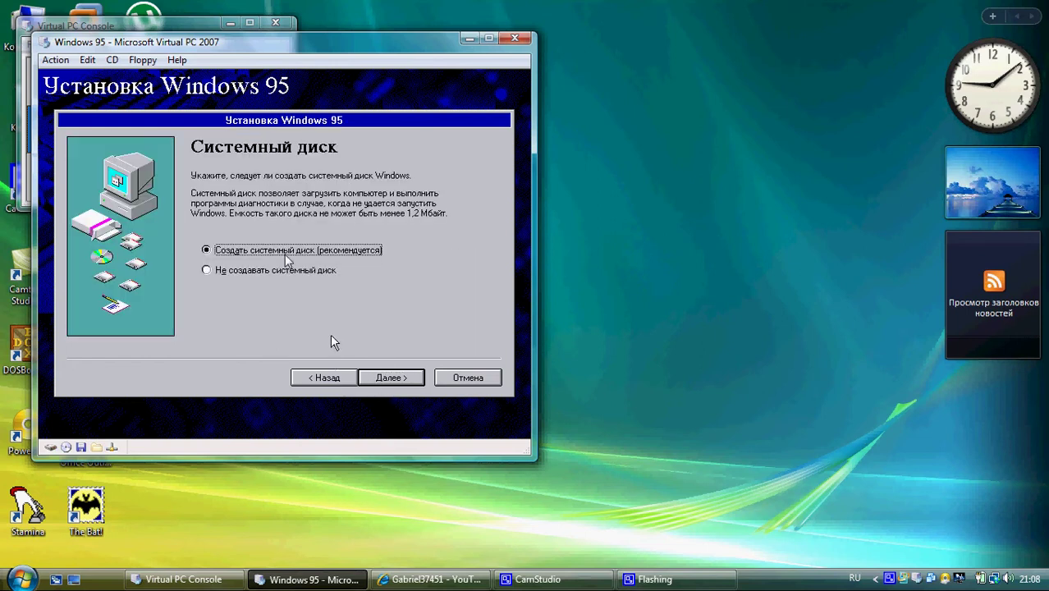
- Choose not to create a system disk and proceed to copying the Windows files
click(314, 272)
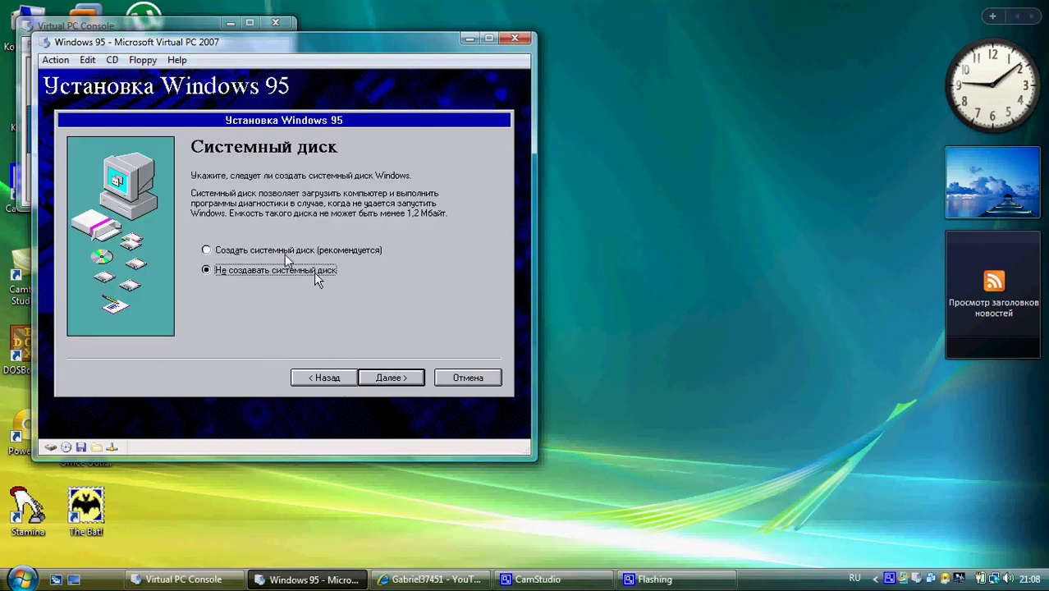
click(386, 379)
click(386, 379)
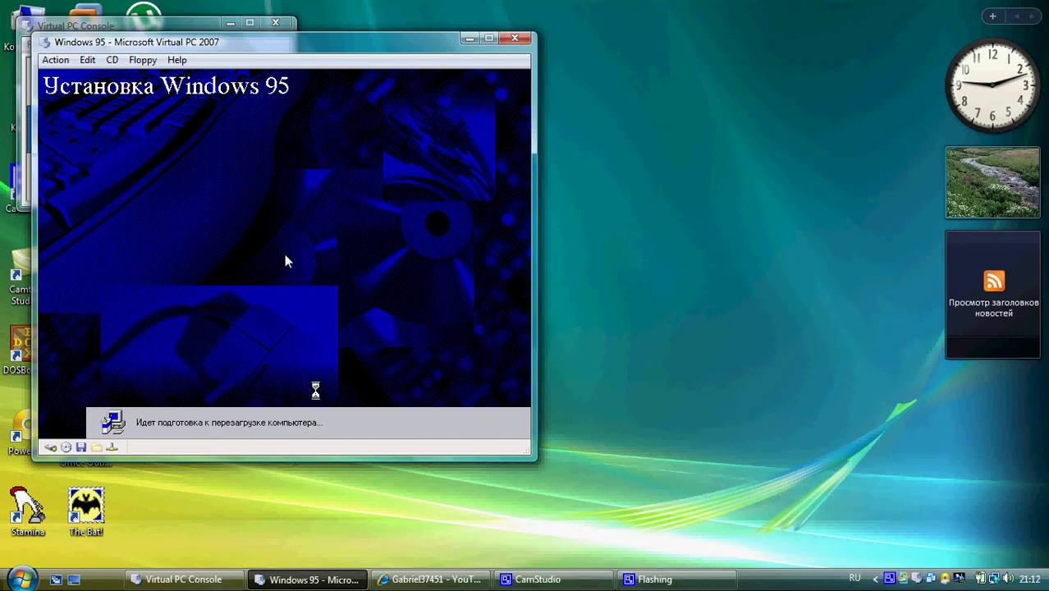
- Release the Win95Rus_idion.ru.iso CD image from the virtual machine and finish this setup stage to restart
click(143, 60)
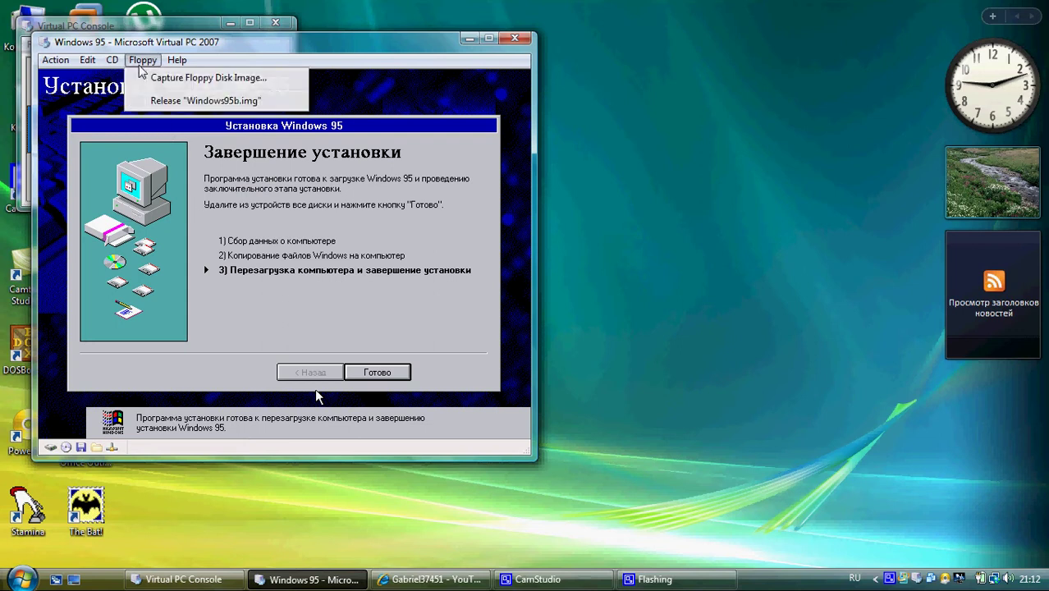
click(112, 60)
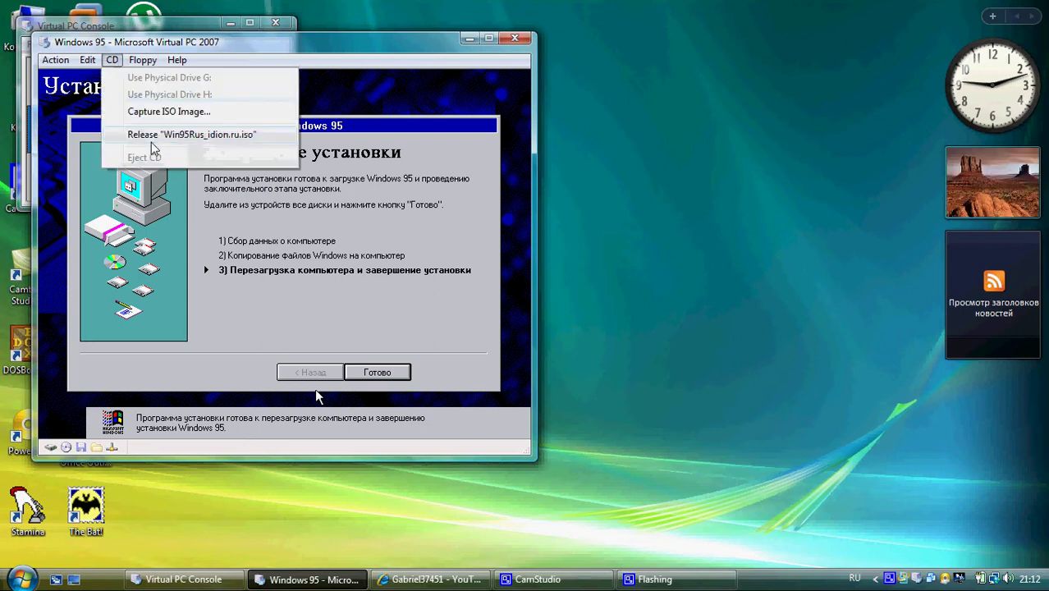
click(152, 134)
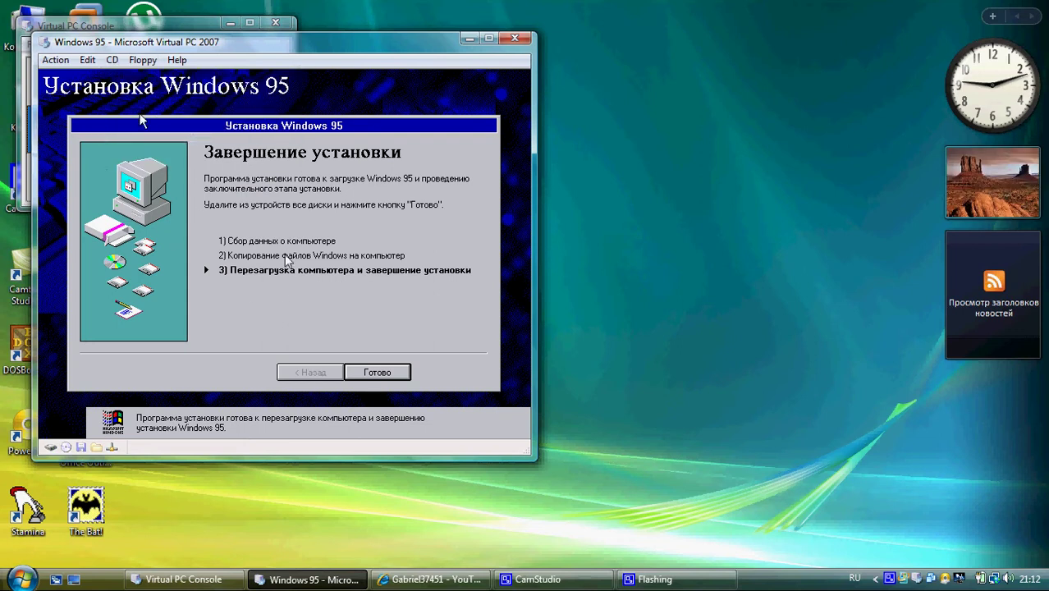
click(377, 372)
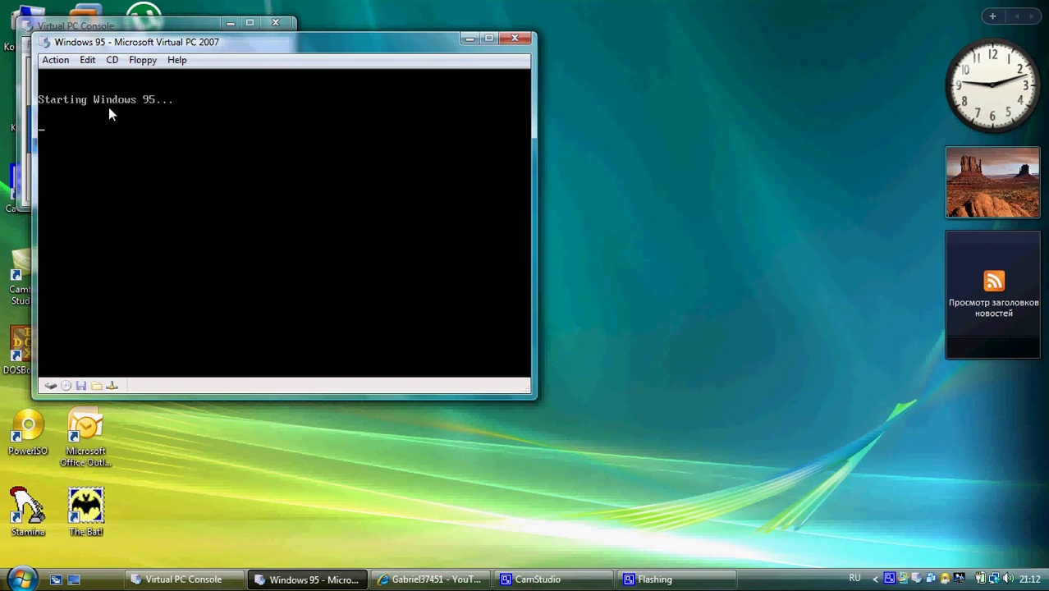
- Capture the Win95Rus_idion.ru ISO image as the virtual machine's CD
click(111, 61)
click(138, 113)
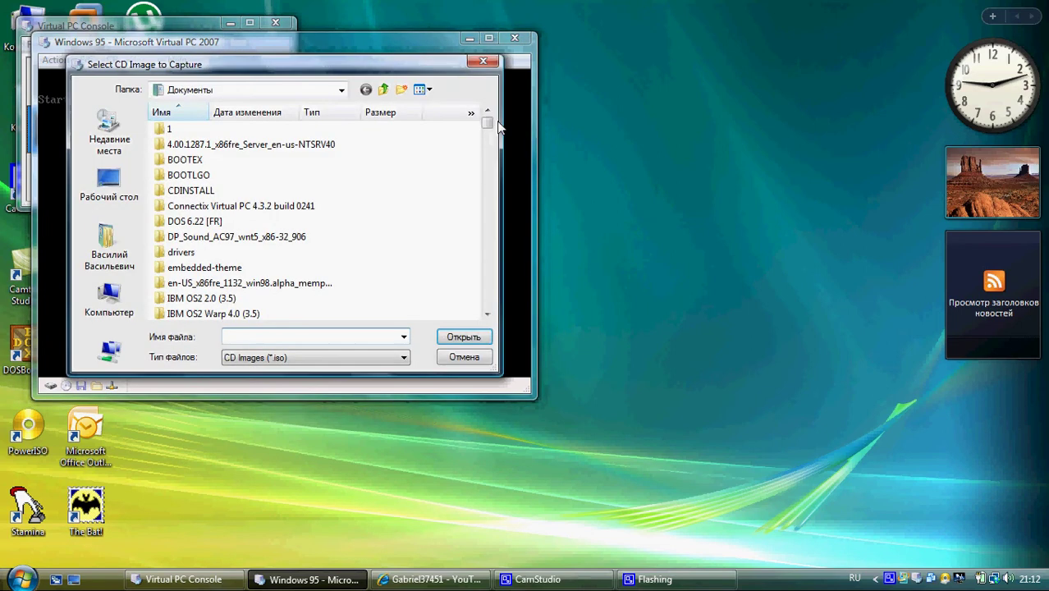
drag(487, 129, 487, 301)
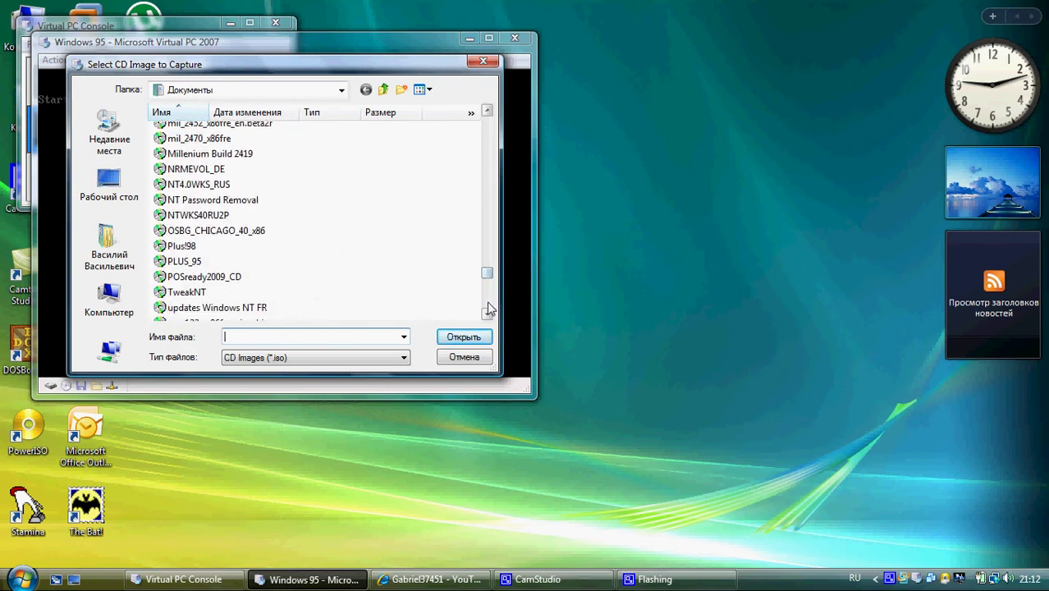
click(487, 308)
click(484, 308)
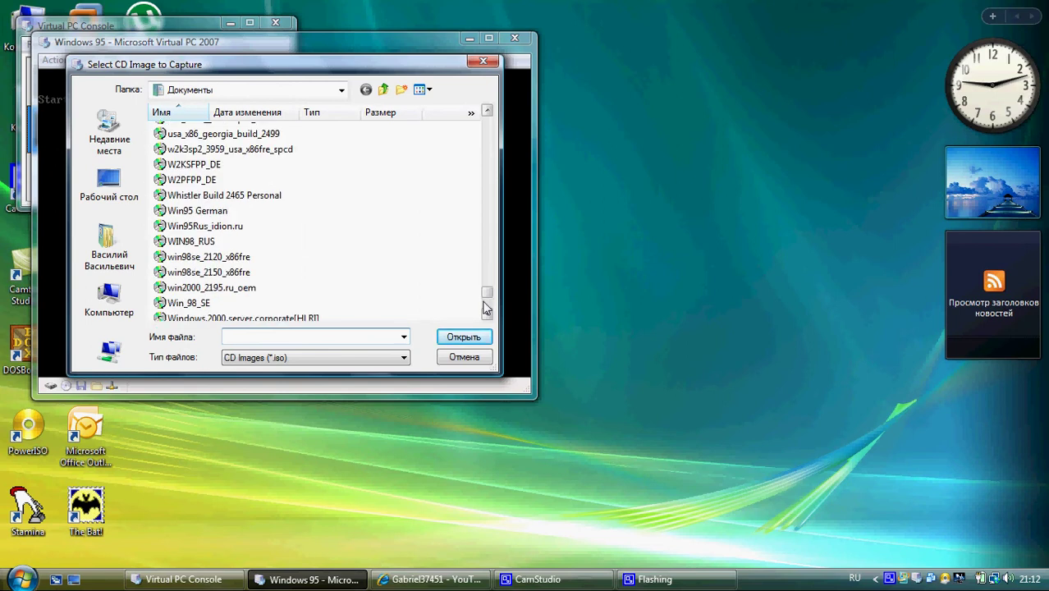
click(337, 226)
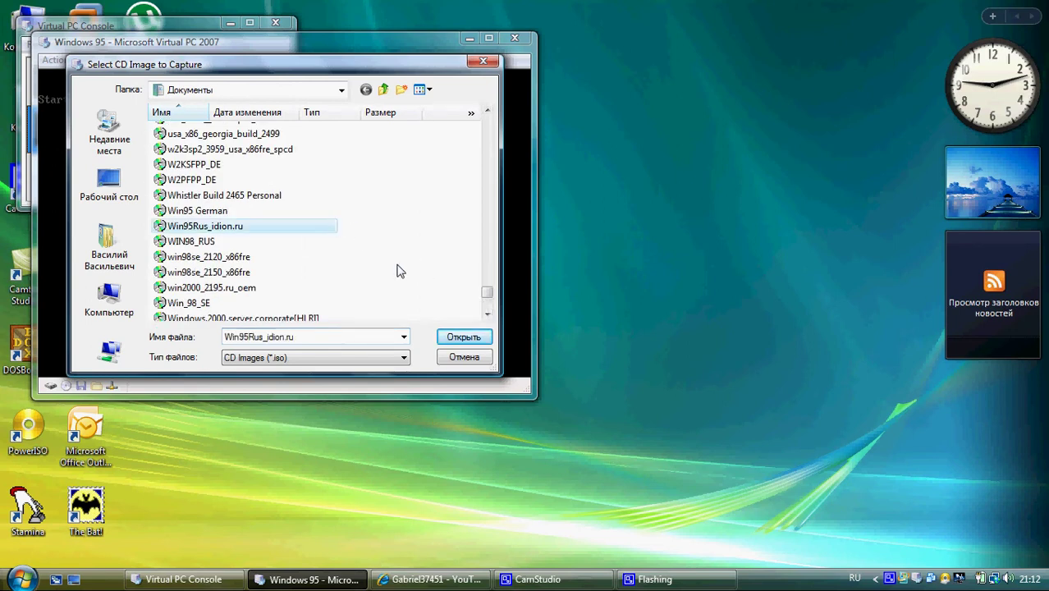
click(464, 336)
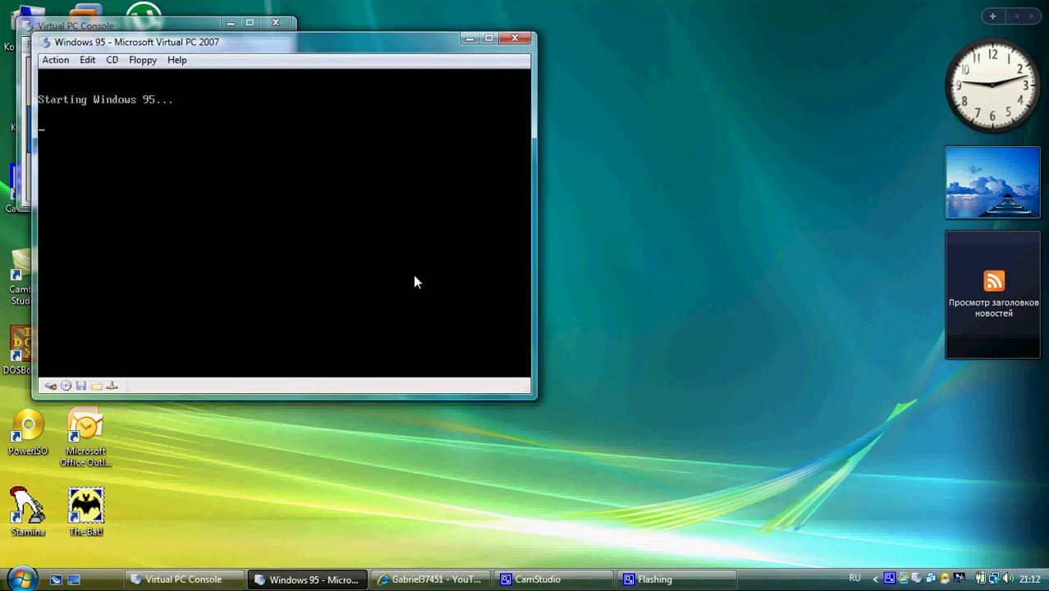
click(143, 60)
click(164, 78)
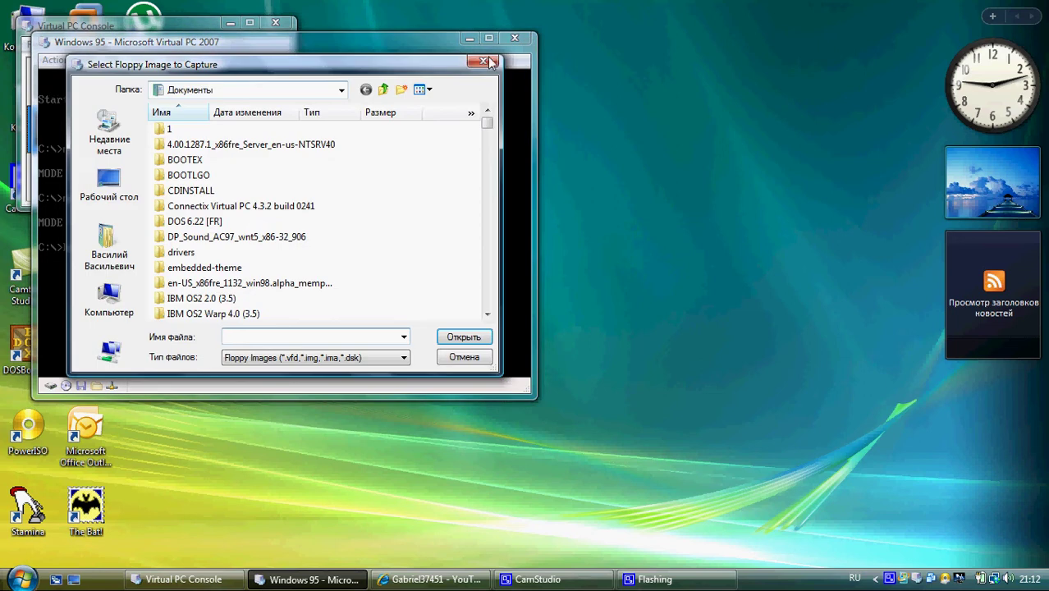
click(497, 30)
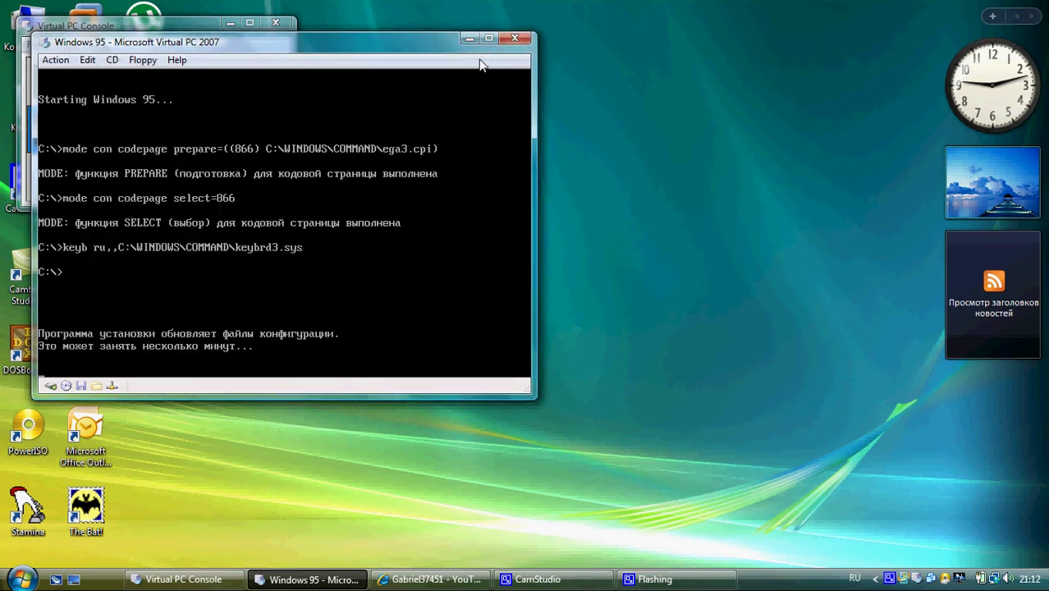
click(431, 580)
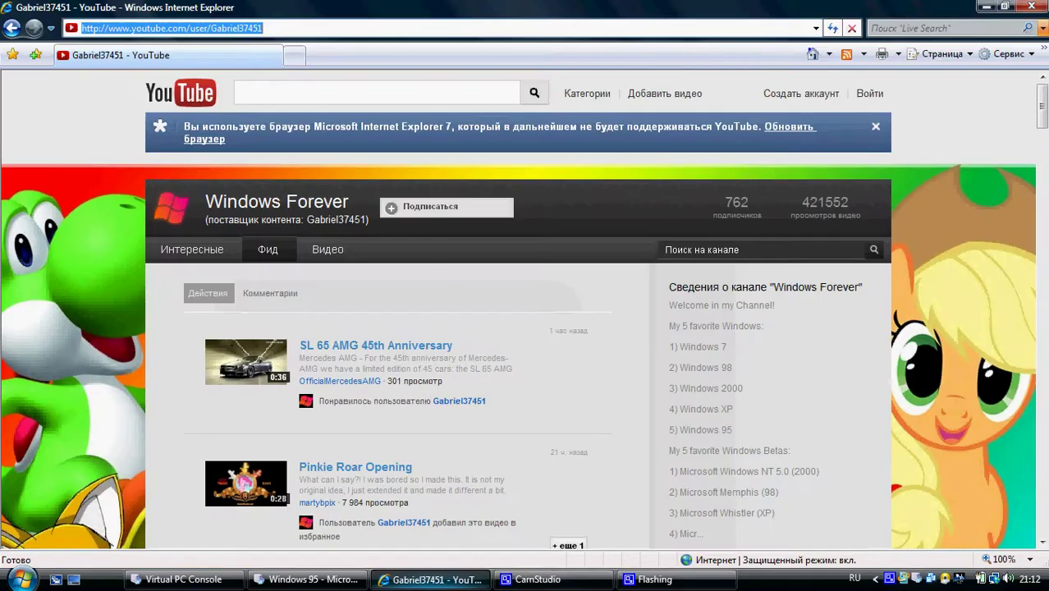
click(431, 580)
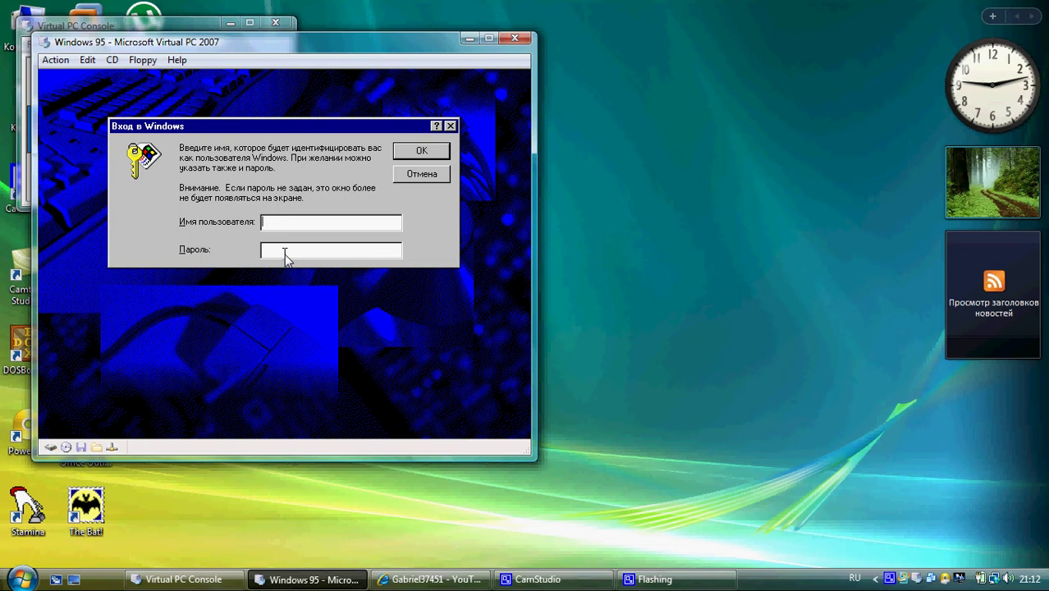
- Enter the user's name for the Windows logon, and set and confirm the new Windows password
text(Василий Васильевич)
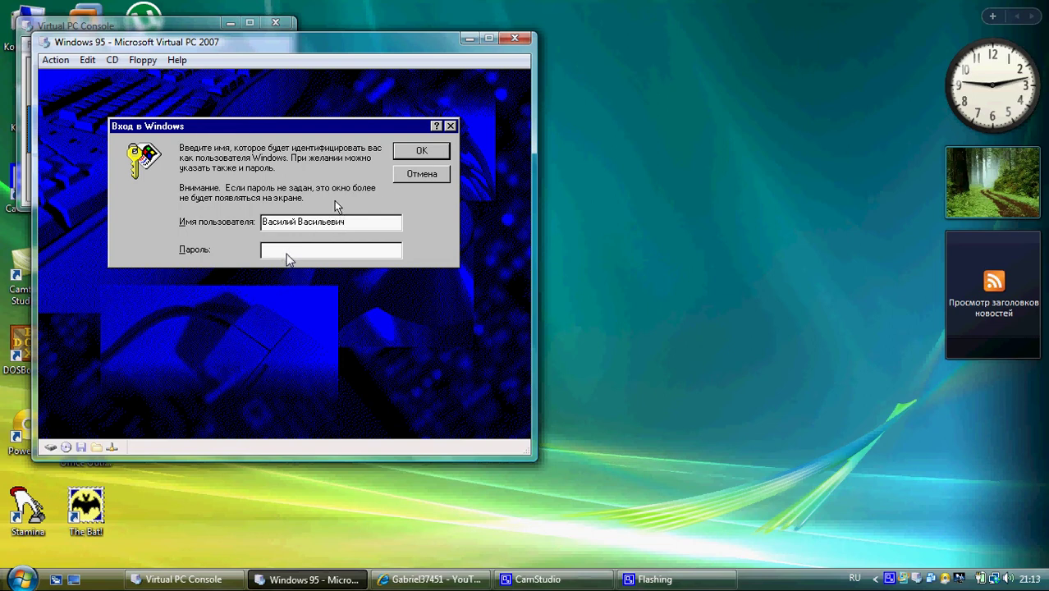
click(410, 157)
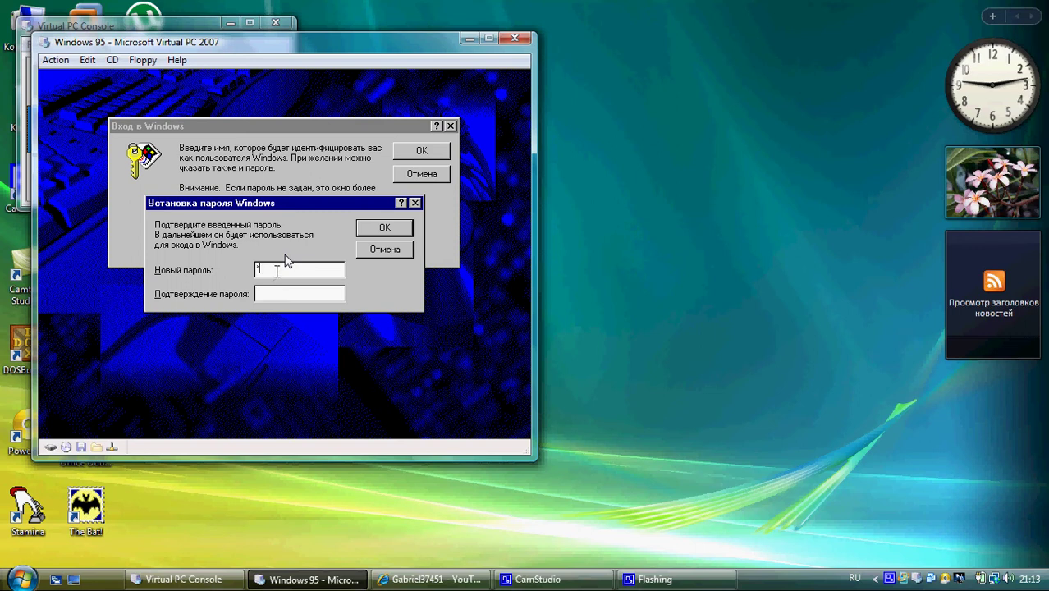
text(*******)
key(Tab)
text(*******)
click(367, 235)
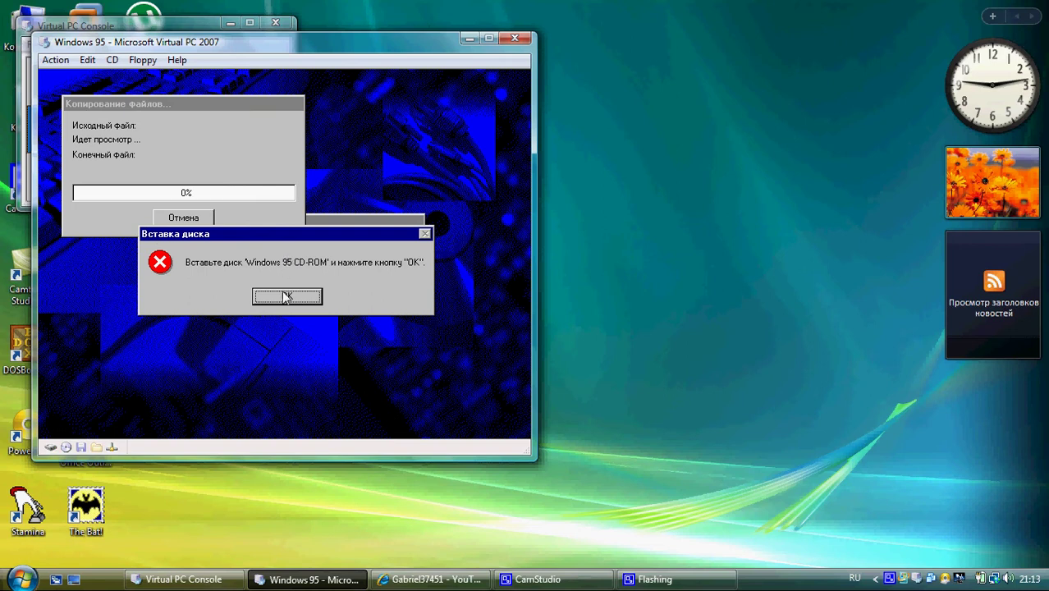
- Skip copying s3mm.dll from the Windows 95 CD-ROM and dismiss the repeated disk request
click(287, 296)
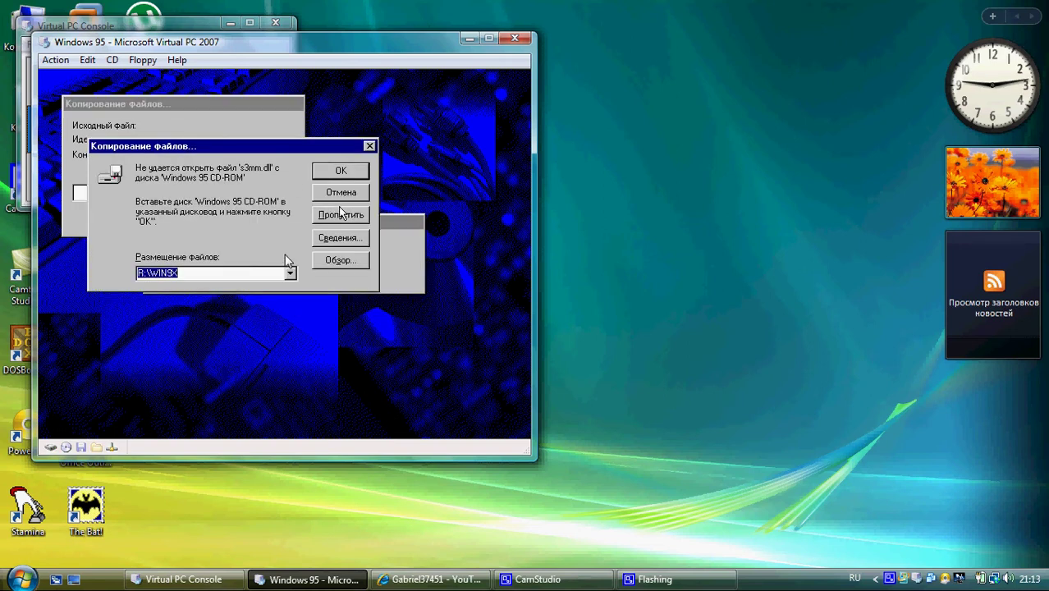
click(340, 212)
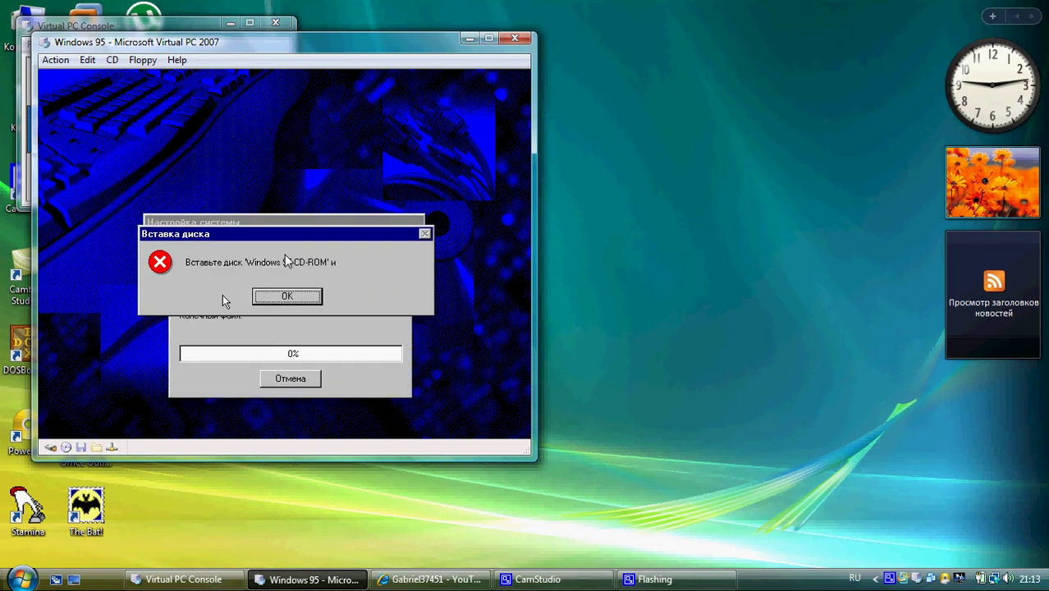
click(283, 297)
click(441, 337)
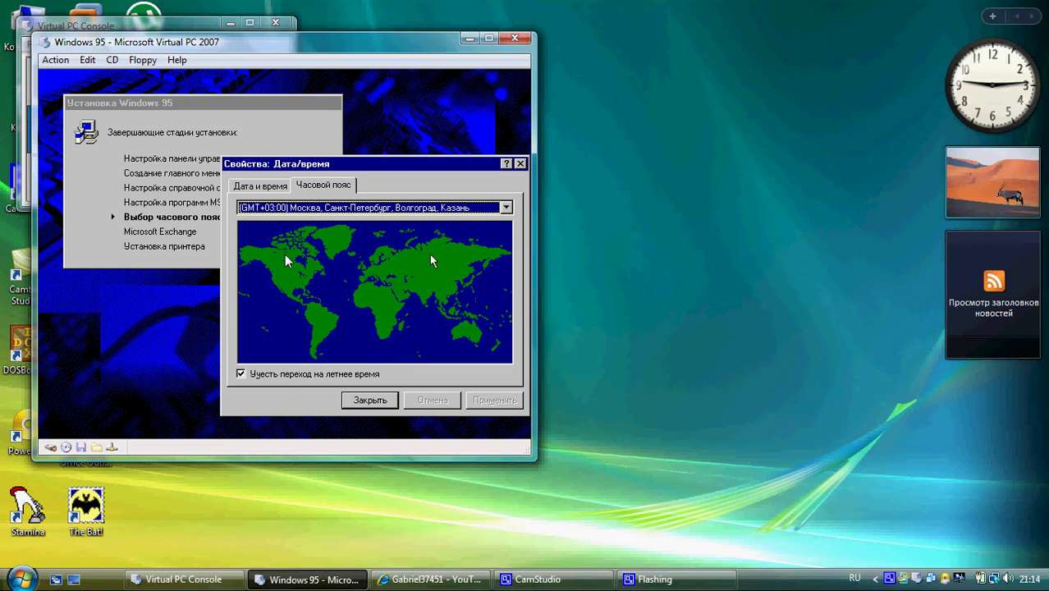
- Set the time zone to (GMT+02:00) Восточная Европа and confirm the date and time properties
click(427, 208)
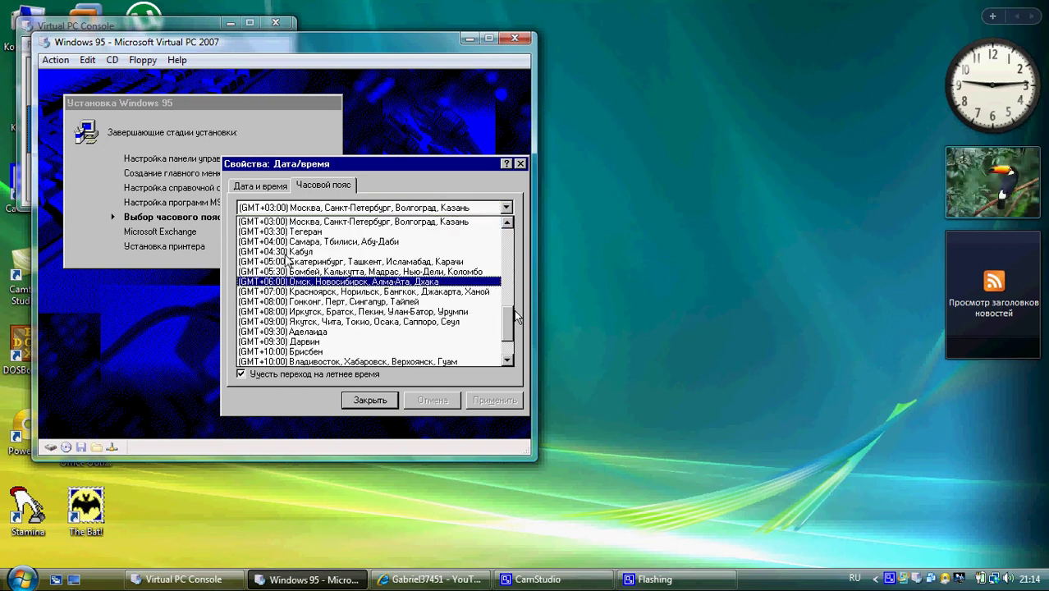
scroll(507, 289, up, 3)
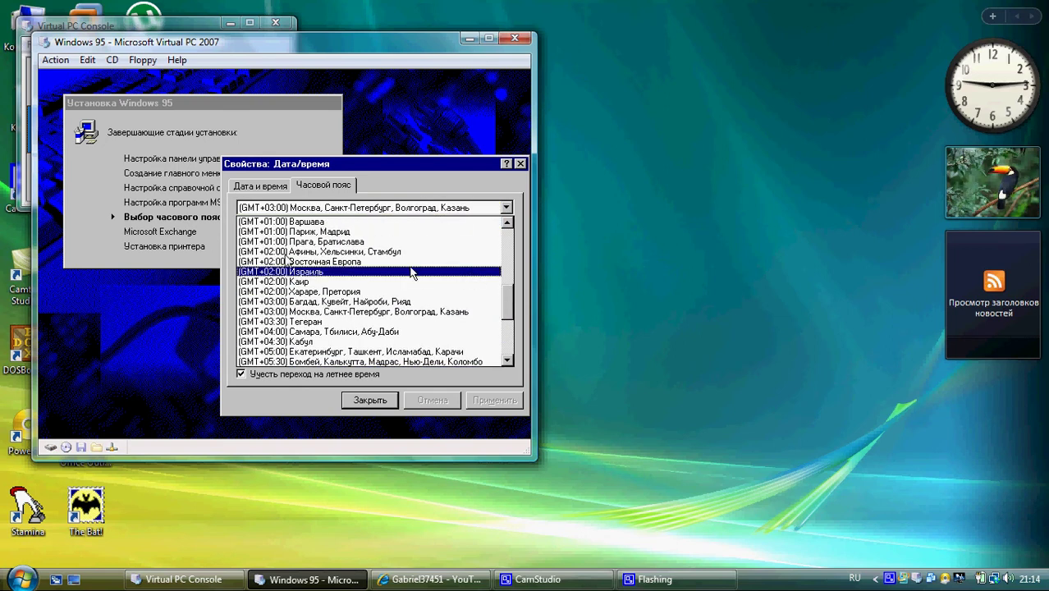
click(284, 261)
click(474, 402)
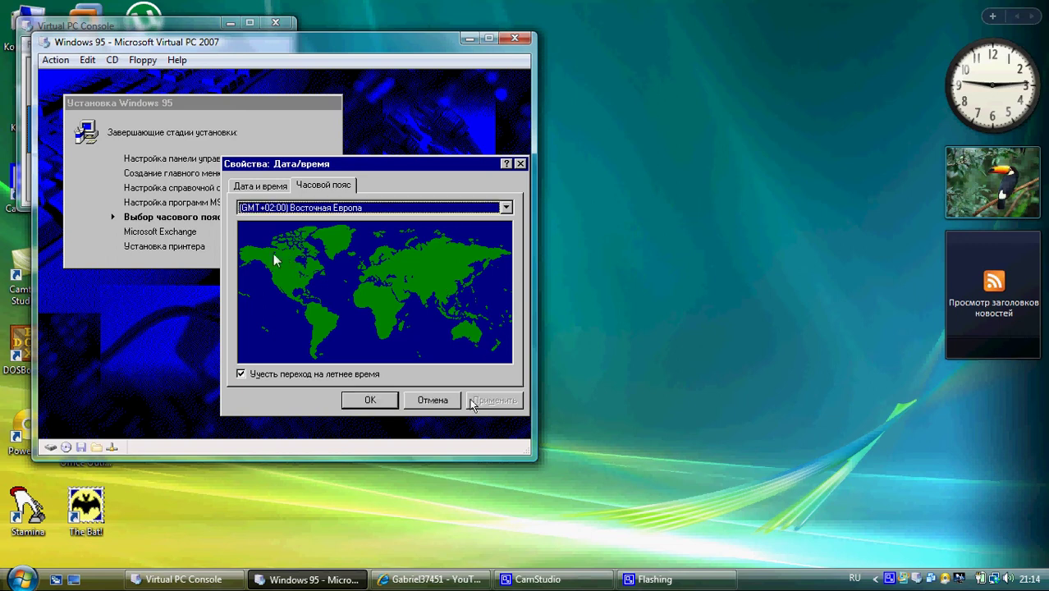
click(338, 403)
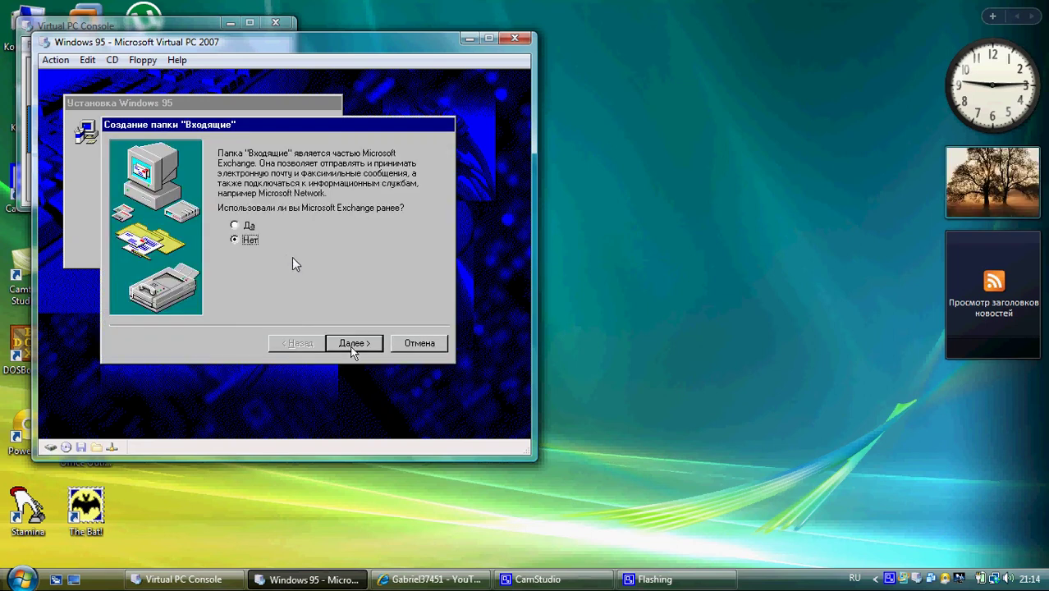
- Cancel the Microsoft Exchange setup and the printer installation to finish this setup stage
click(415, 345)
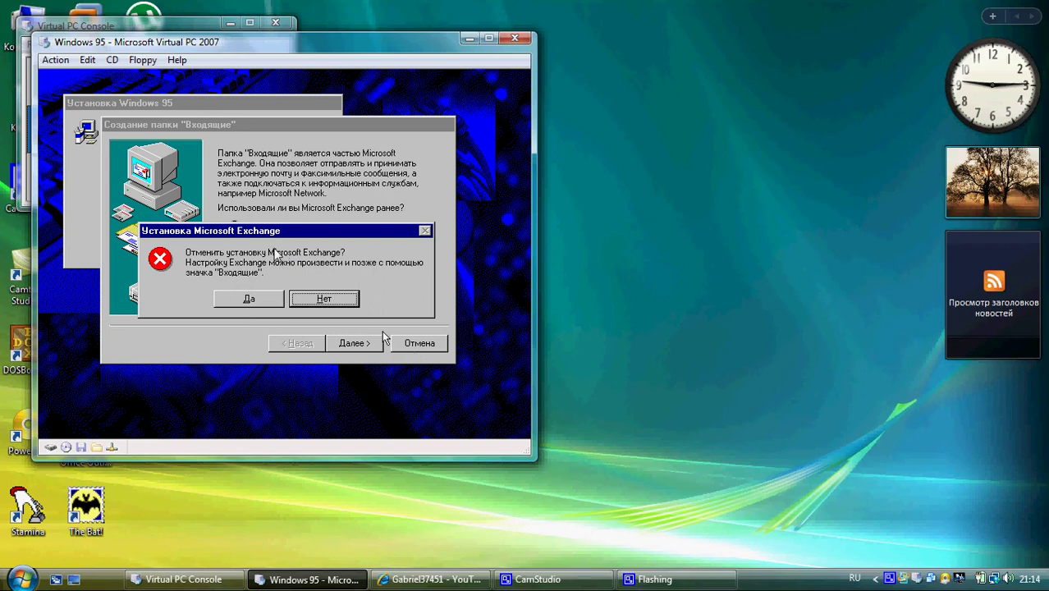
click(266, 301)
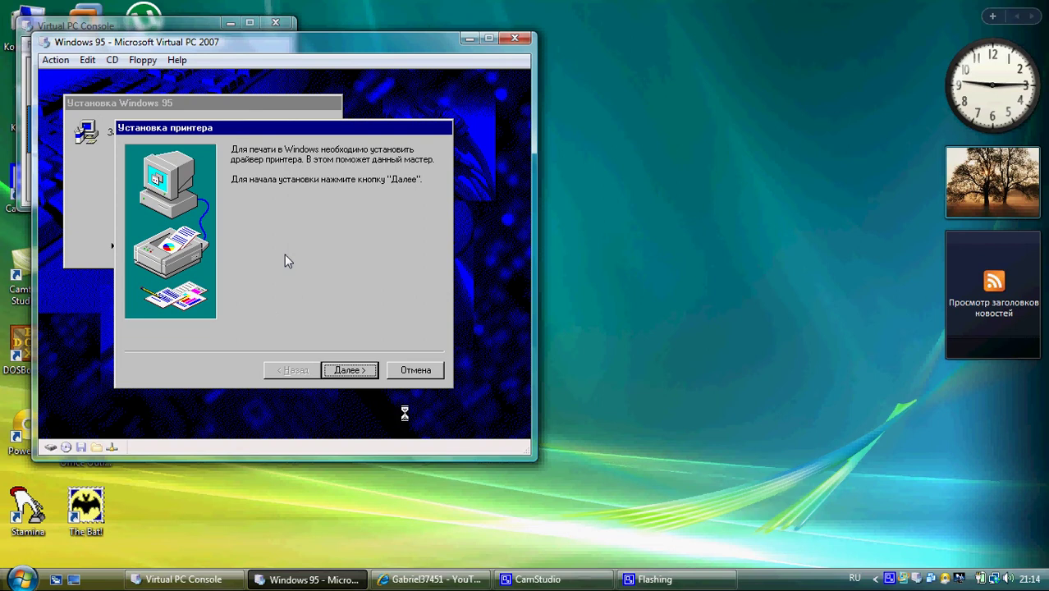
click(415, 370)
click(300, 310)
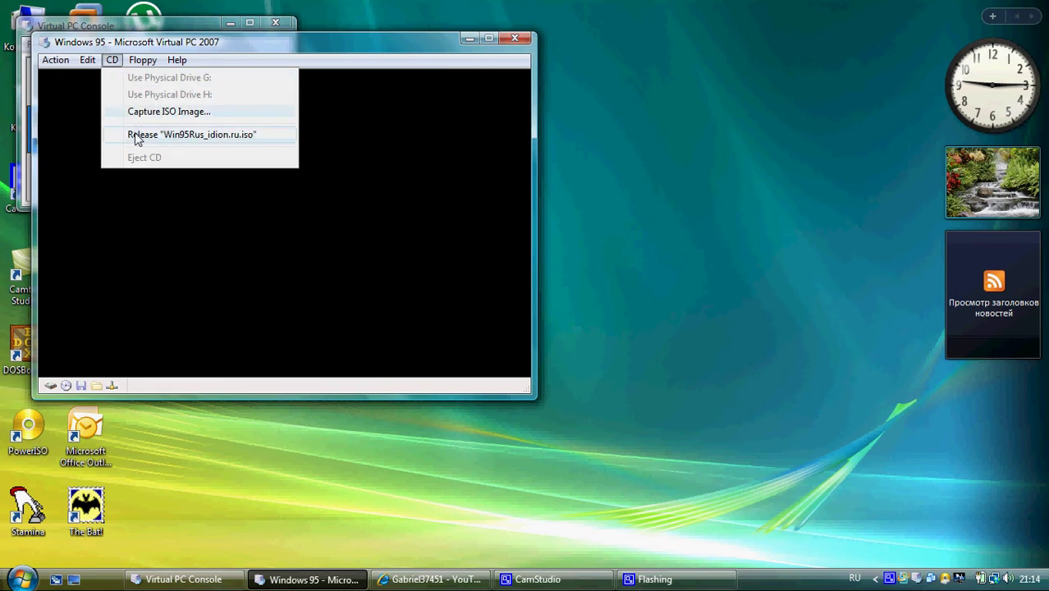
- Release the Win95Rus_idion.ru.iso CD image during the restart and capture it again once Windows 95 starts booting
click(135, 134)
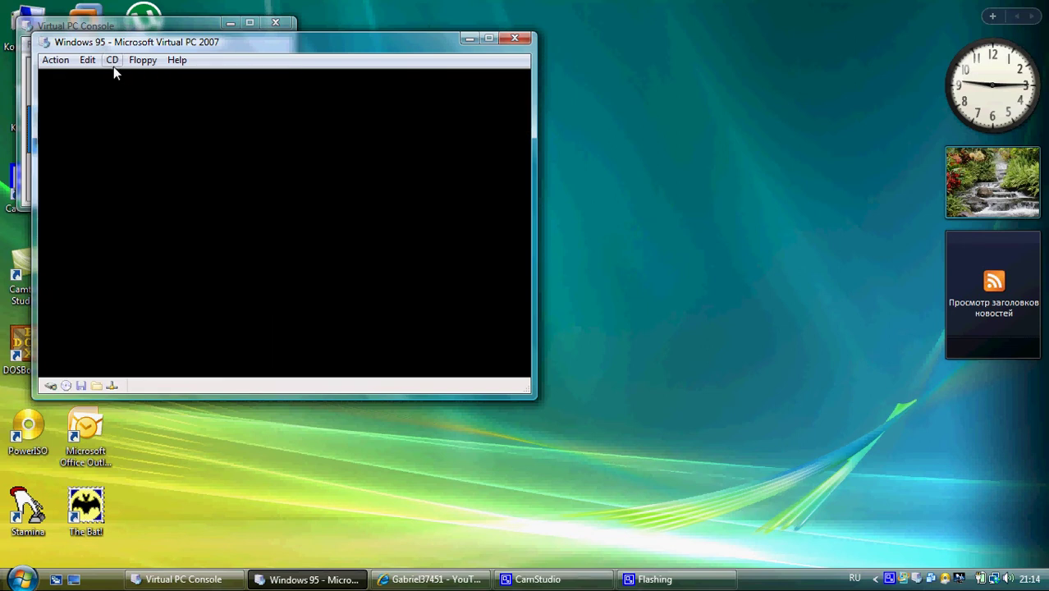
click(113, 62)
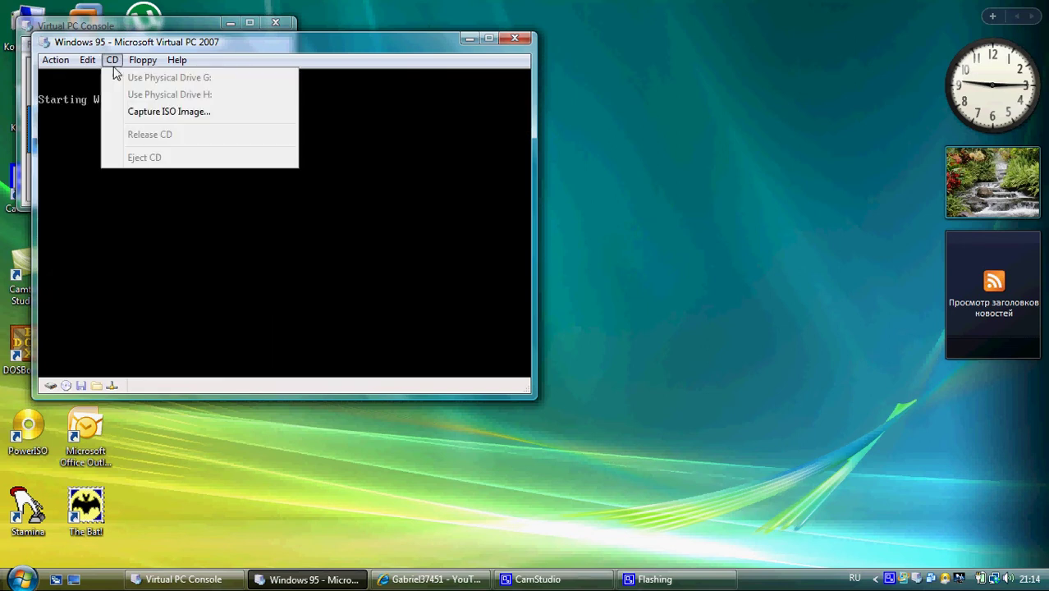
click(164, 111)
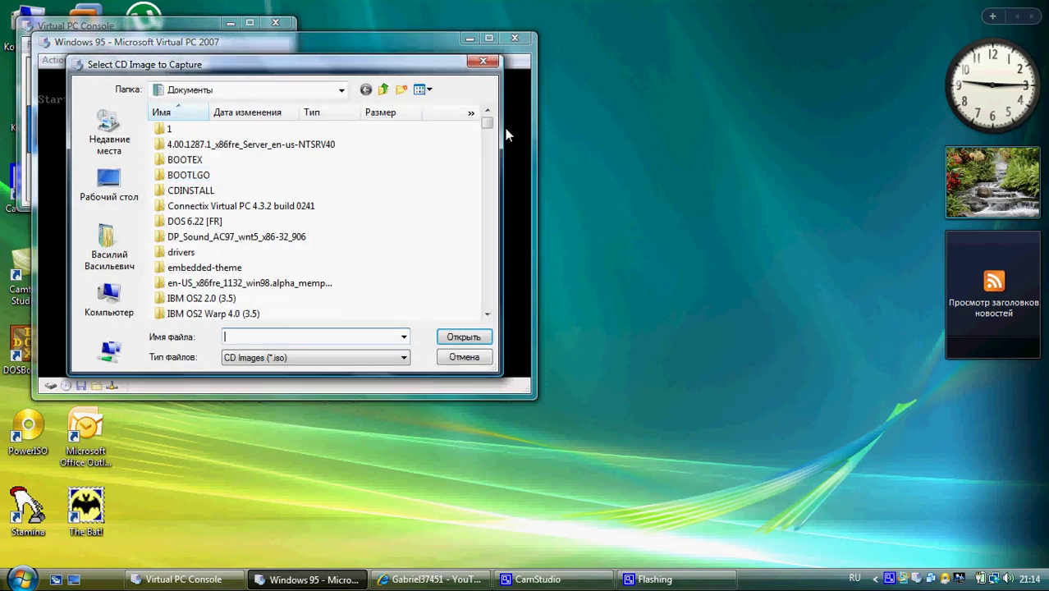
drag(487, 122, 487, 294)
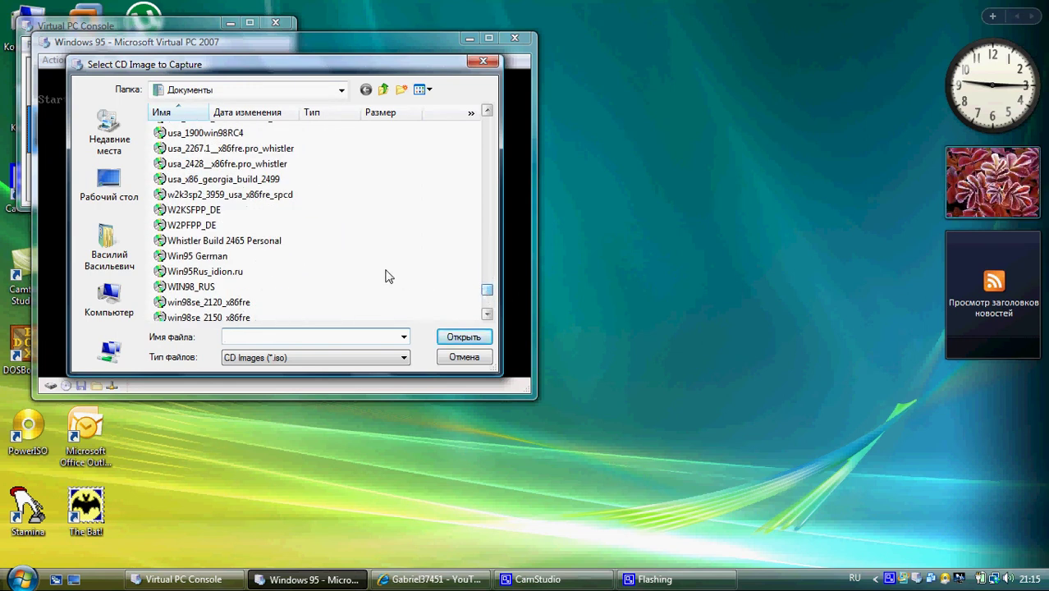
click(271, 272)
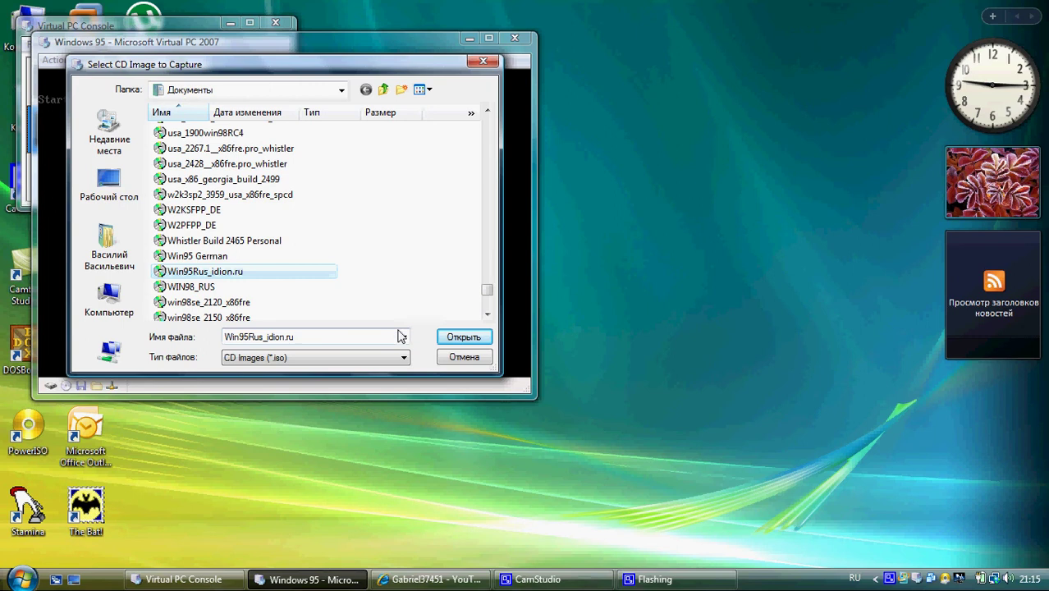
click(462, 340)
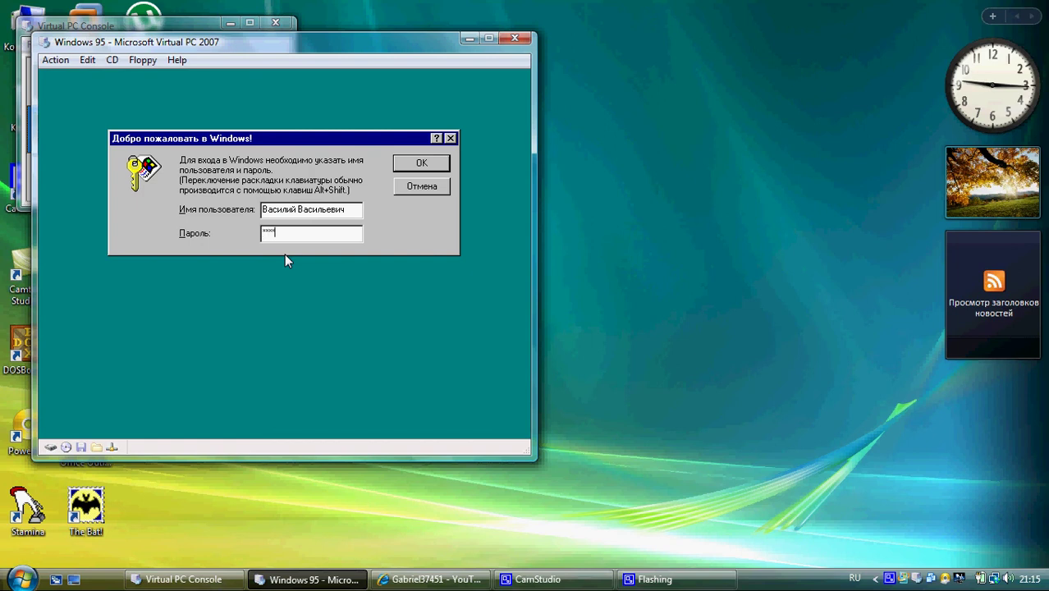
- Log in to Windows 95 with the account password and supply s3mm.dll from win95_06.cab in d:\win9x
key(Return)
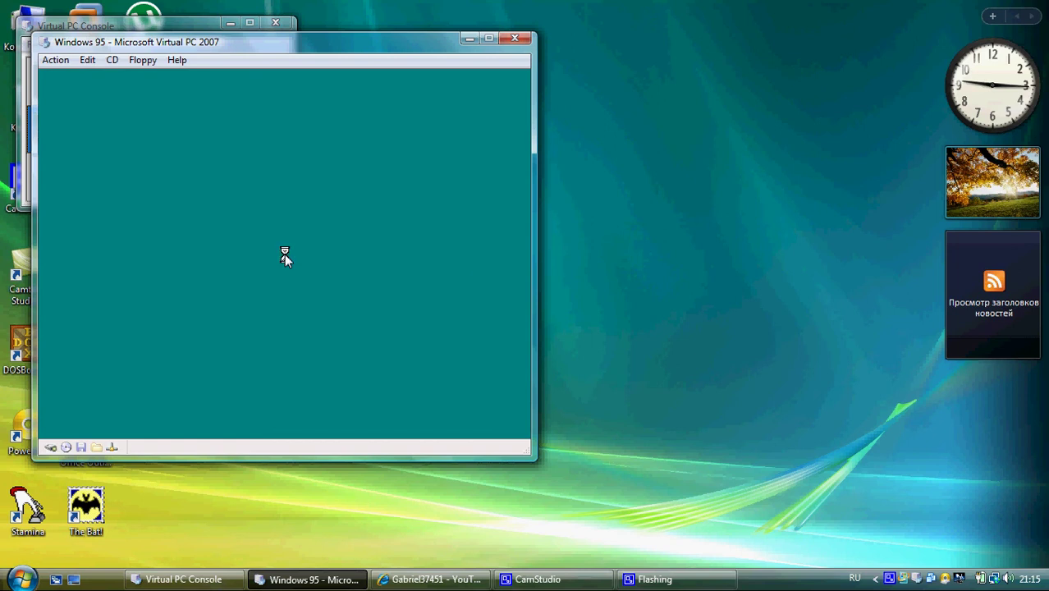
key(Return)
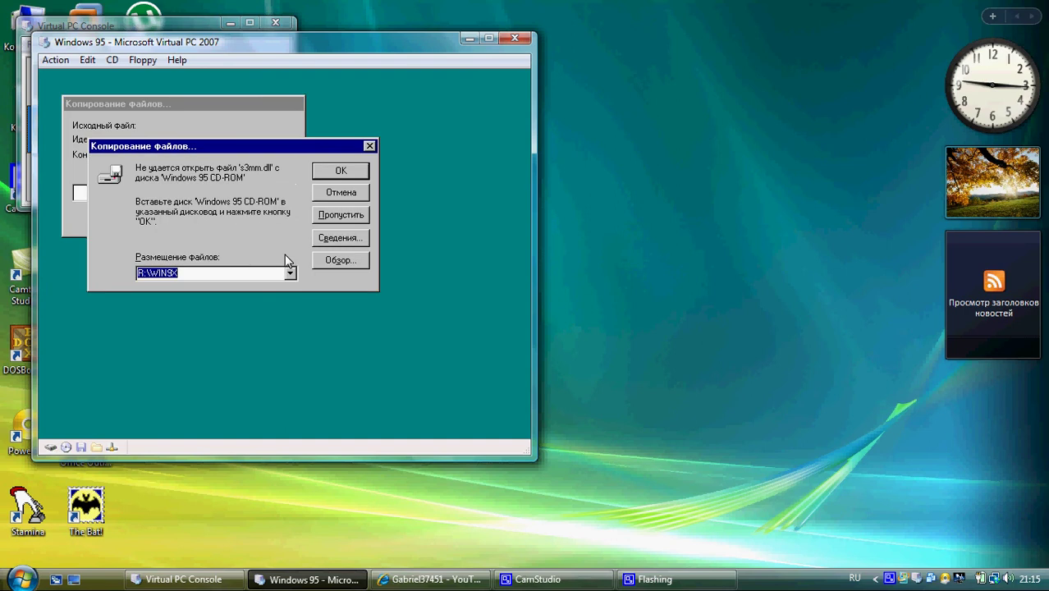
click(333, 263)
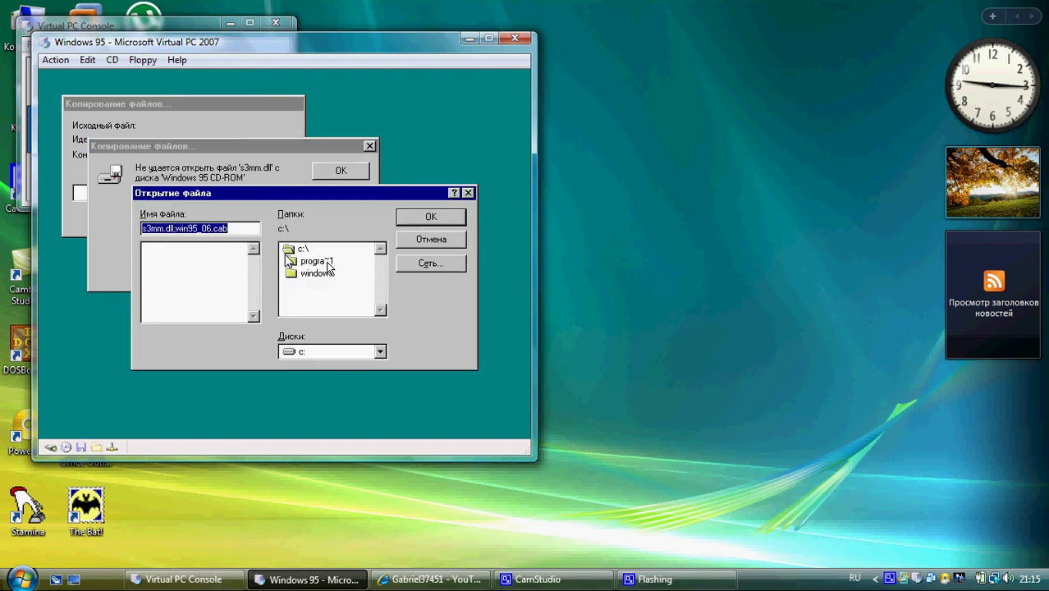
click(327, 354)
click(322, 391)
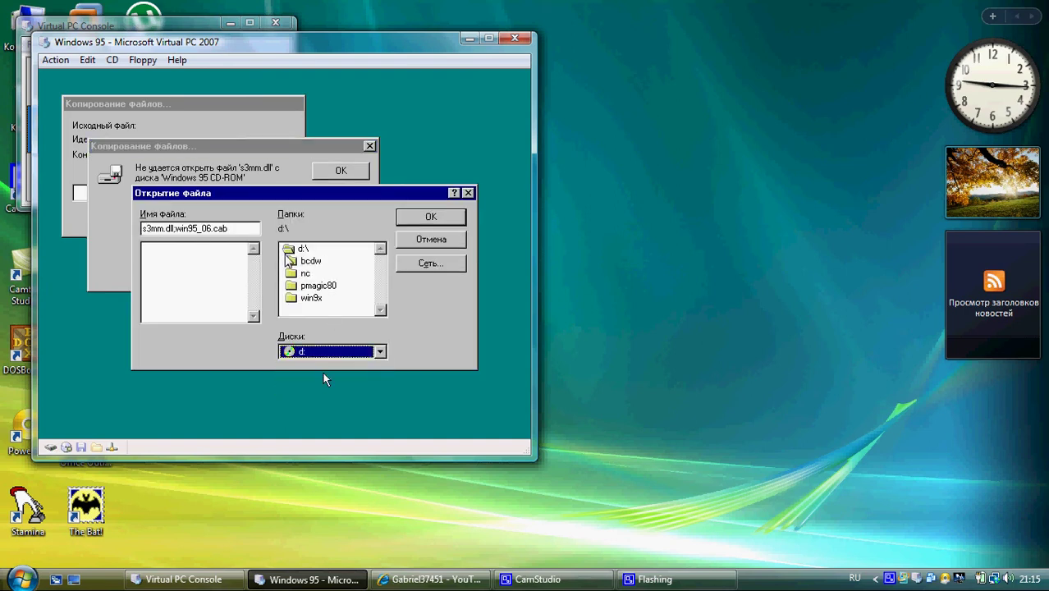
click(322, 300)
double_click(321, 300)
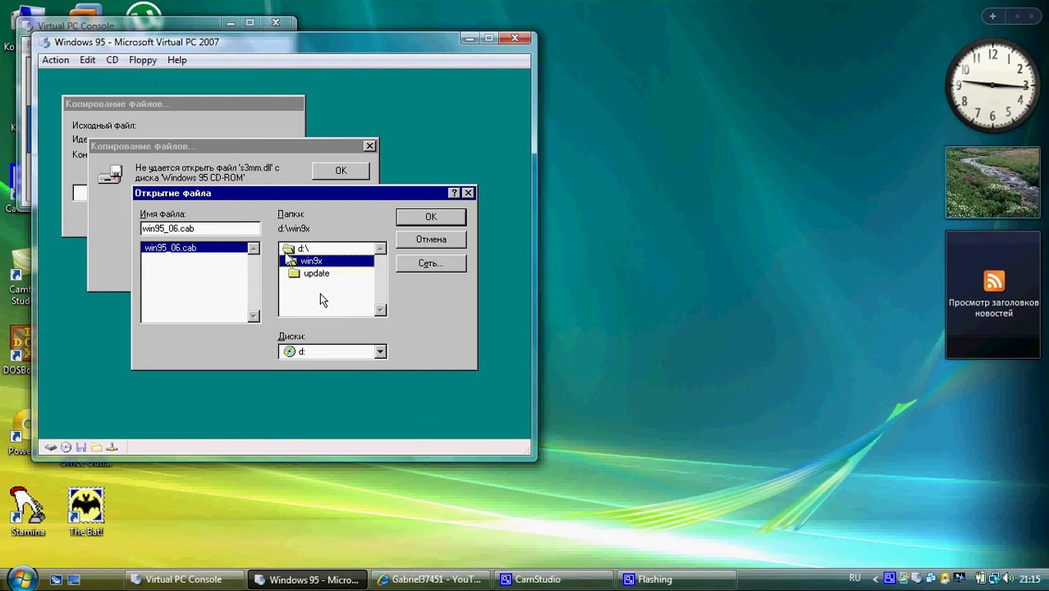
click(407, 220)
click(333, 173)
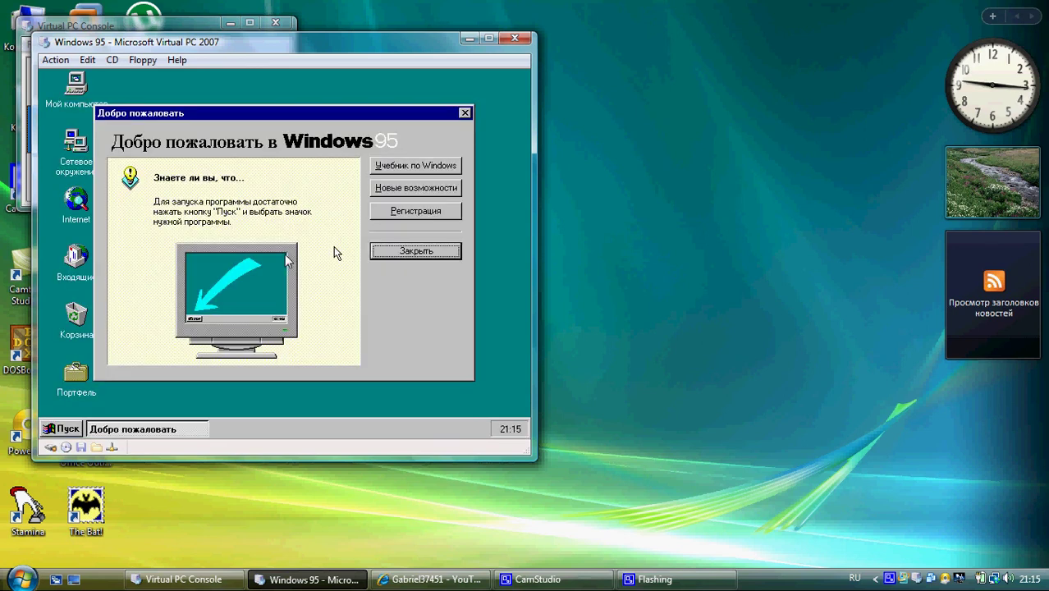
- Release the Win95Rus_idion.ru.iso image from the virtual CD drive and close the Windows 95 welcome window
click(111, 60)
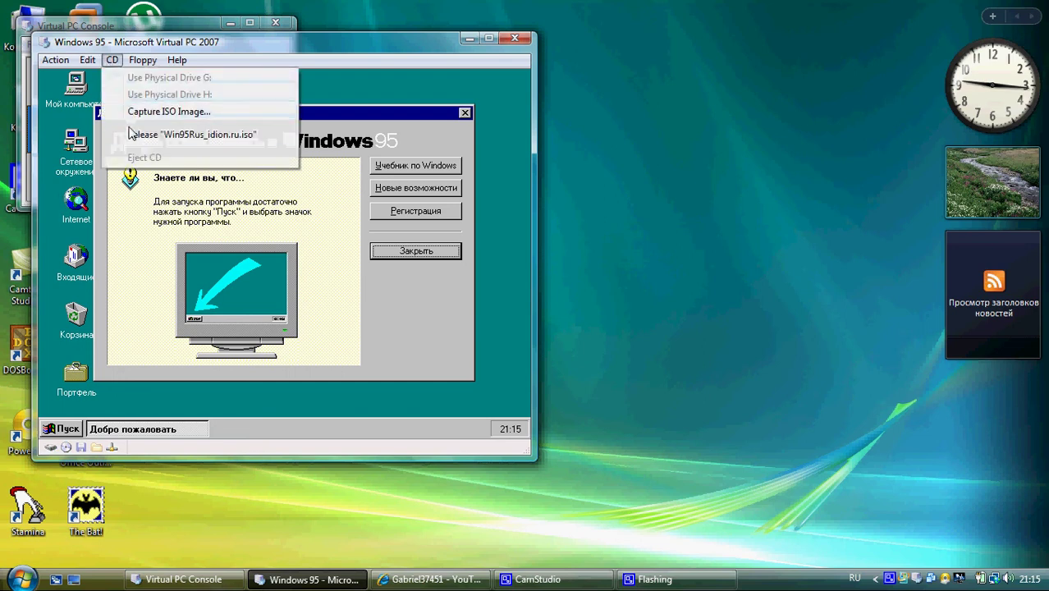
click(131, 134)
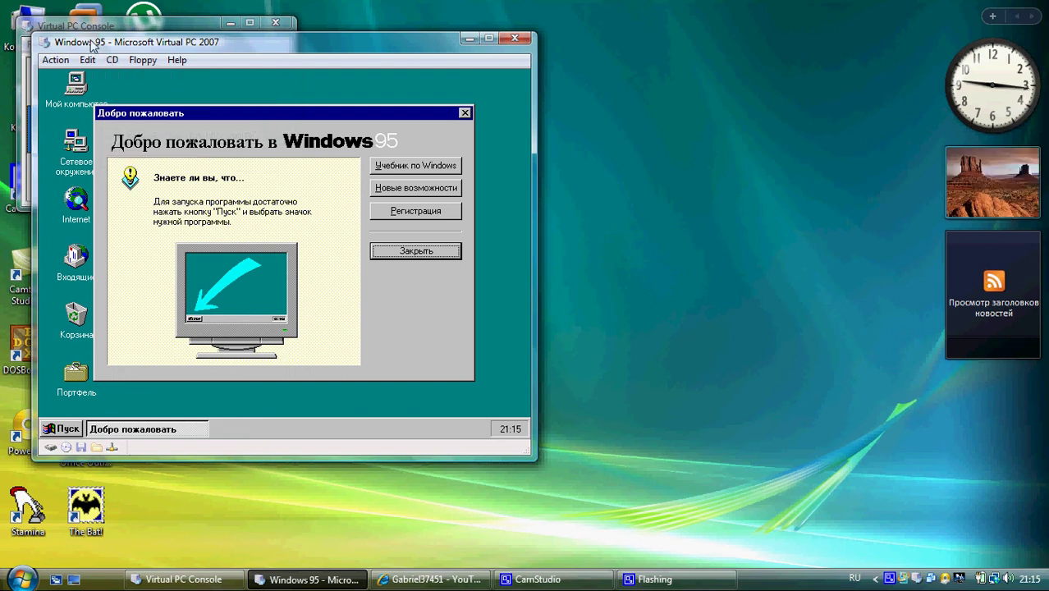
click(415, 250)
- Set the Windows 95 desktop area to 800 на 600 точек in the display properties and apply the change
right_click(313, 276)
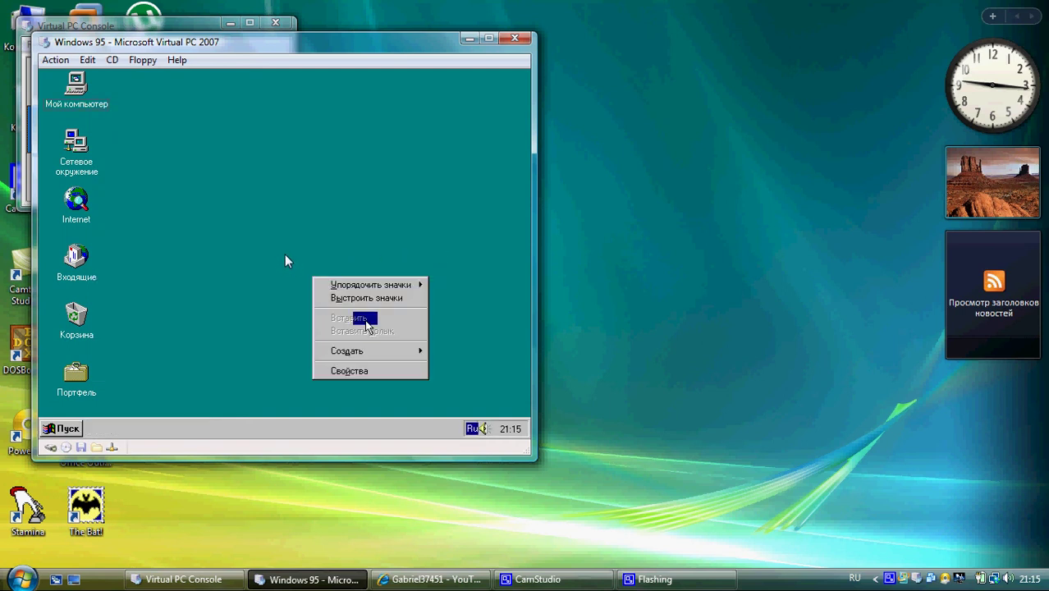
click(362, 370)
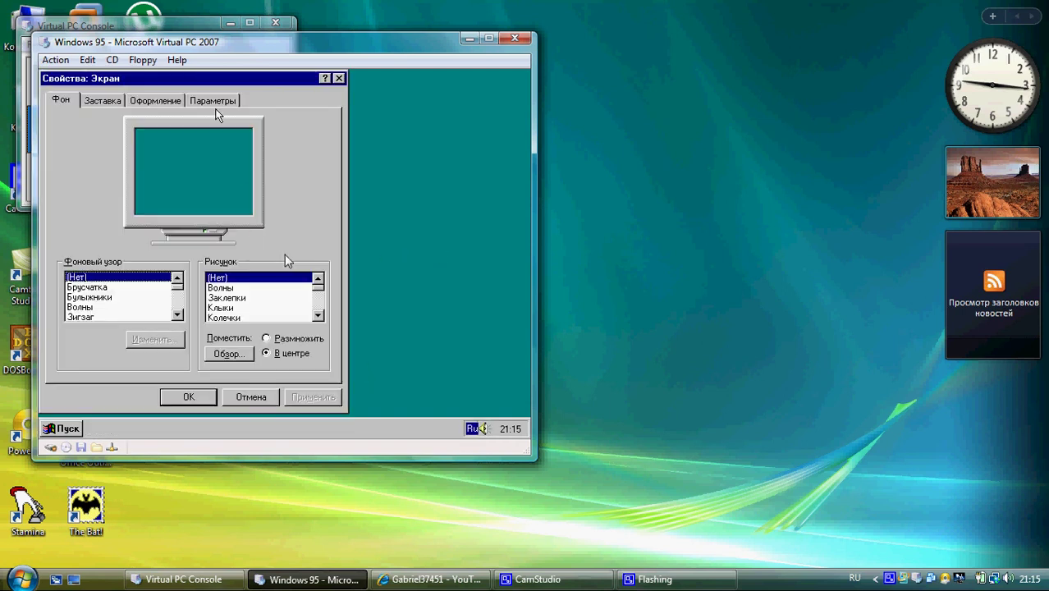
click(213, 102)
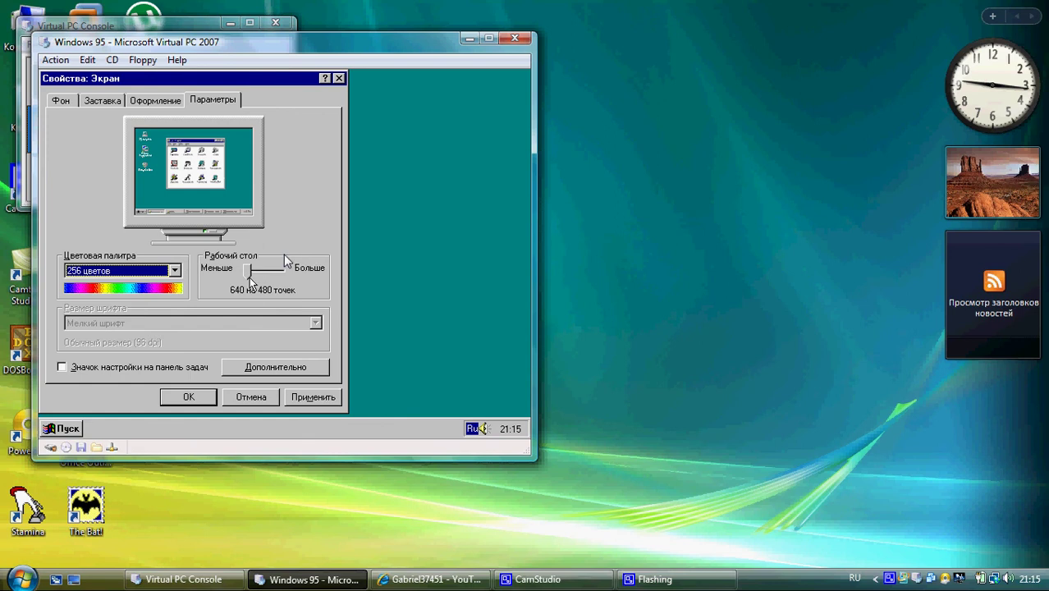
click(251, 276)
drag(251, 280, 258, 277)
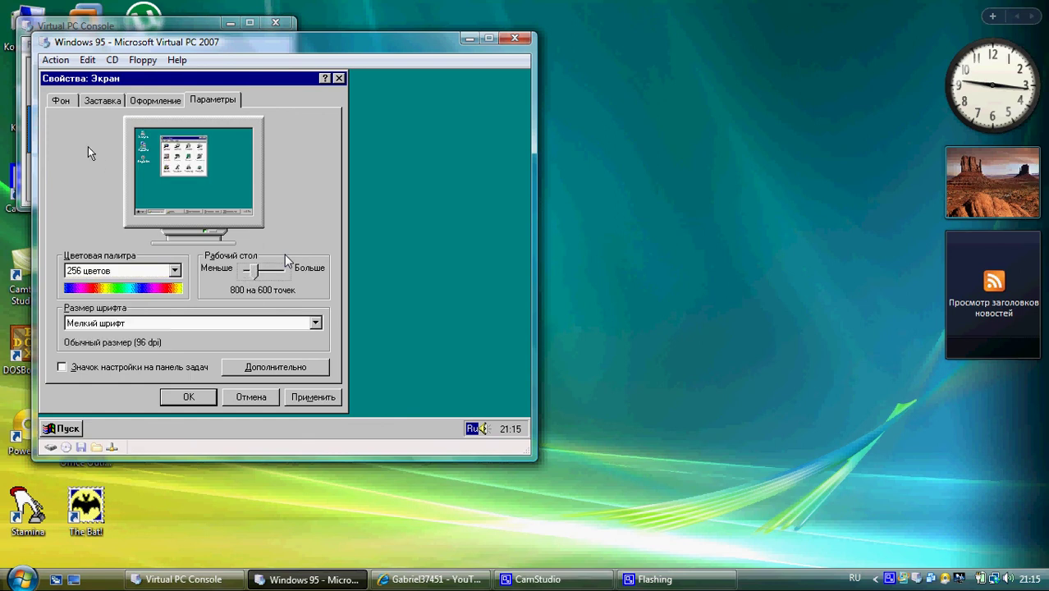
click(67, 101)
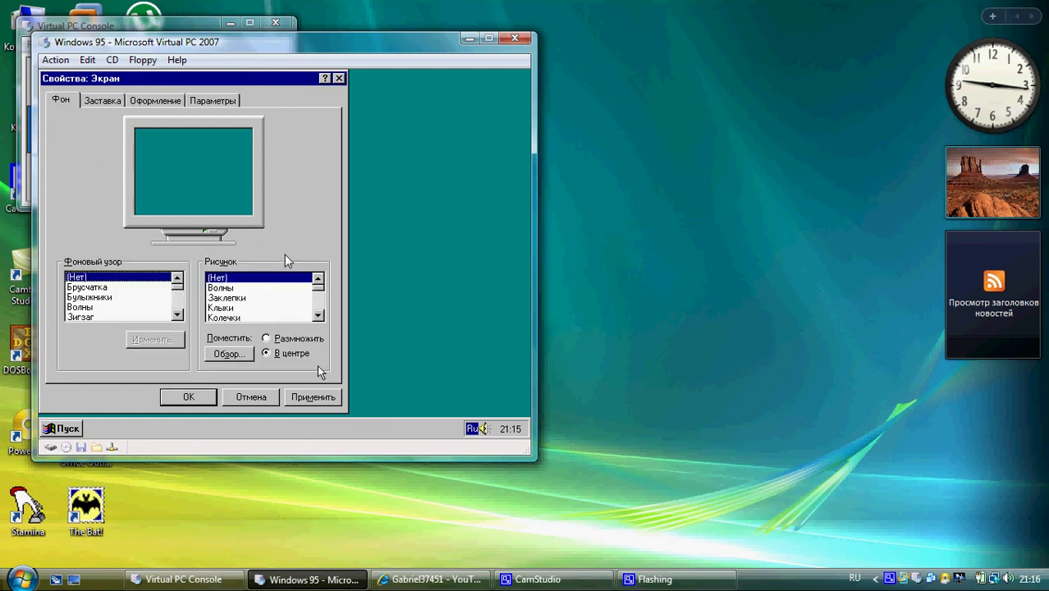
click(315, 397)
click(222, 294)
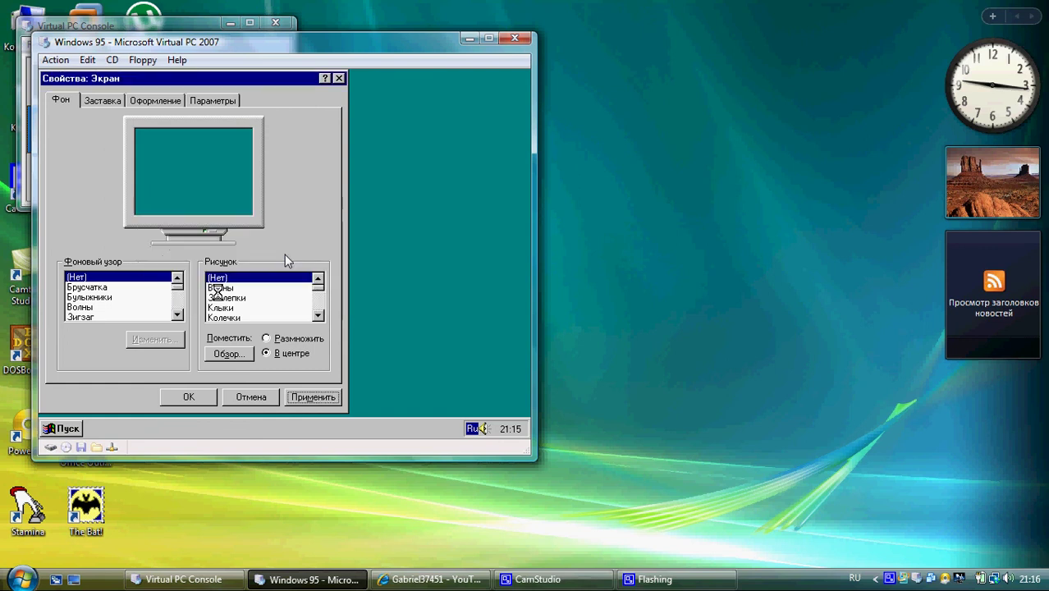
- Choose the standard monitor model Super VGA 1280x1024 and agree to restart the system
click(280, 250)
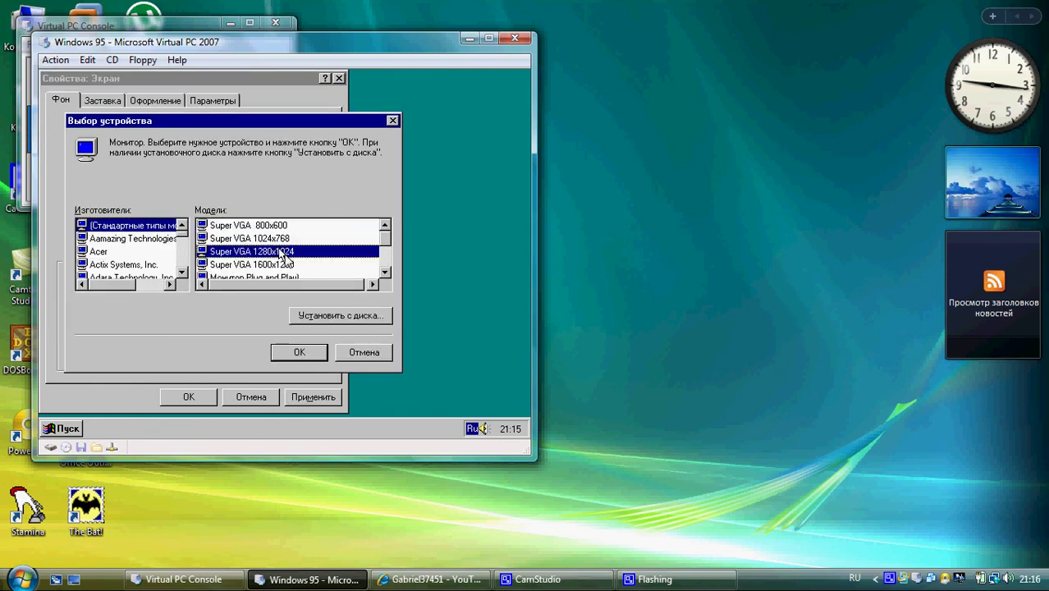
click(292, 355)
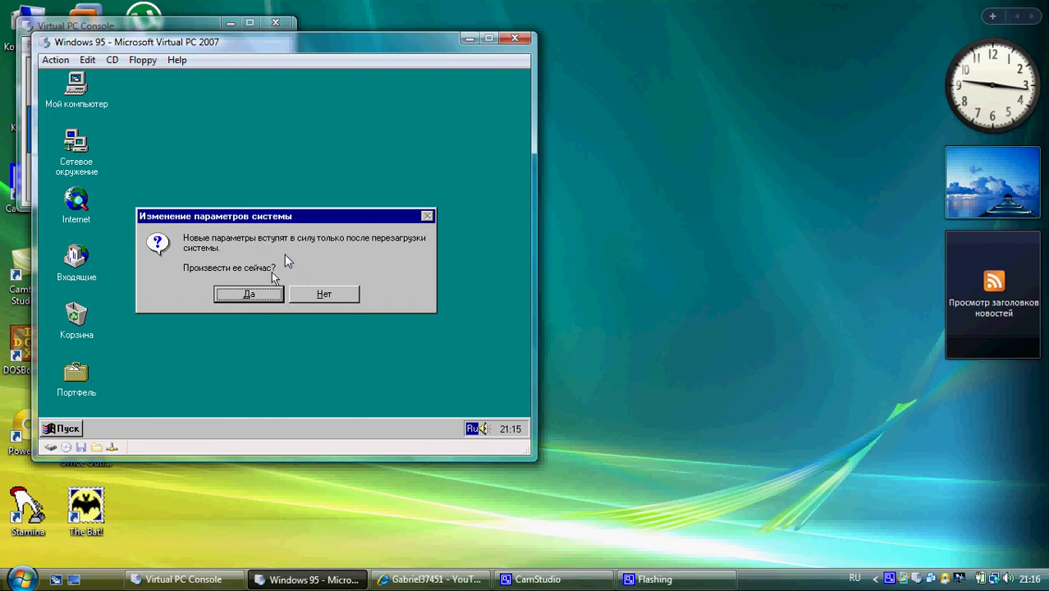
click(272, 297)
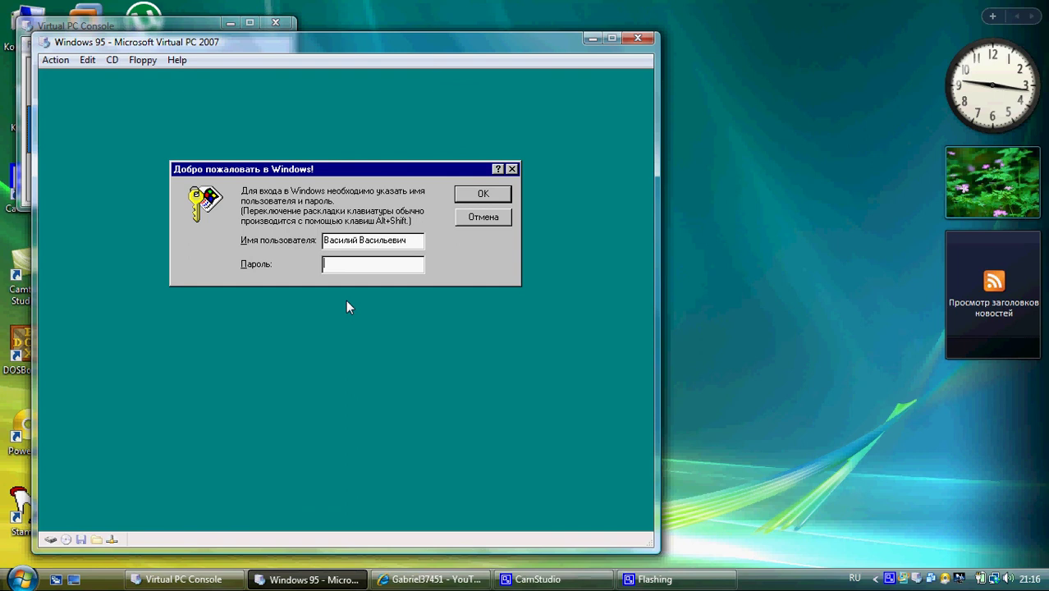
- Log in to Windows 95 with the account password and dismiss the welcome window
text(*******)
key(Return)
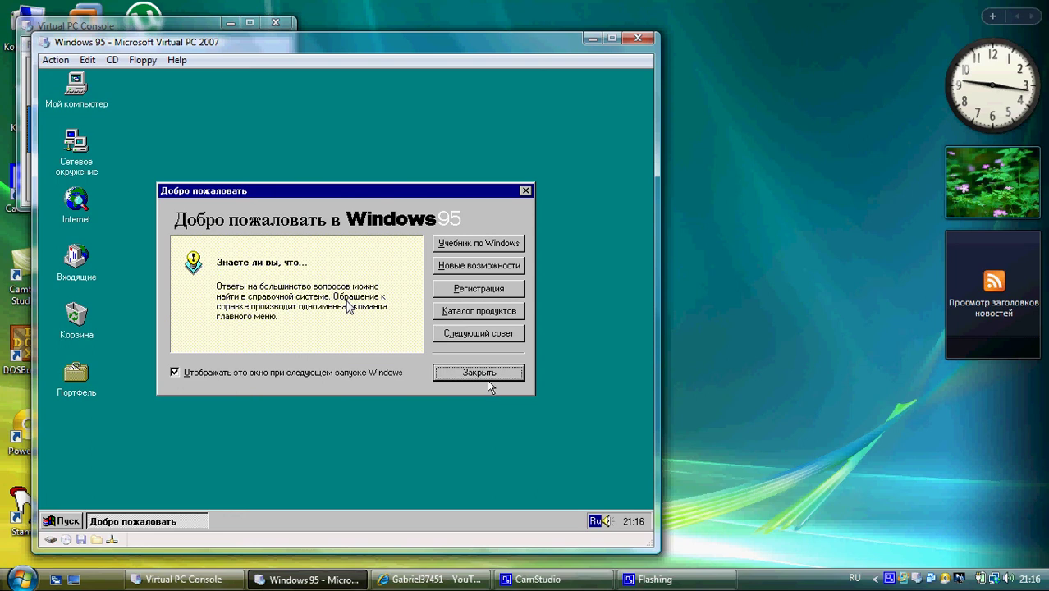
click(485, 379)
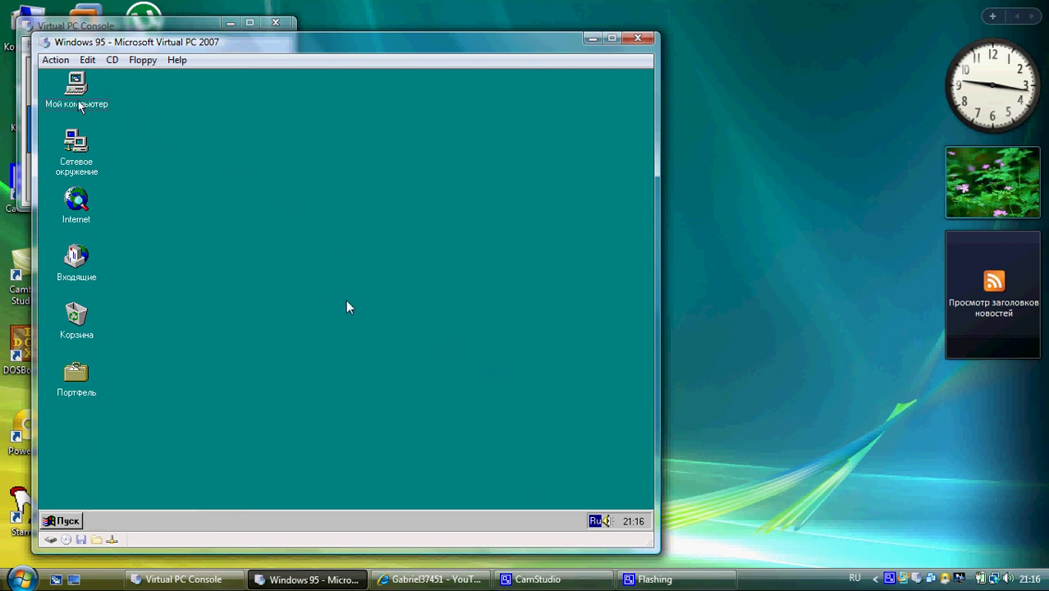
- View the general system properties of Мой компьютер and close them
right_click(80, 106)
click(219, 247)
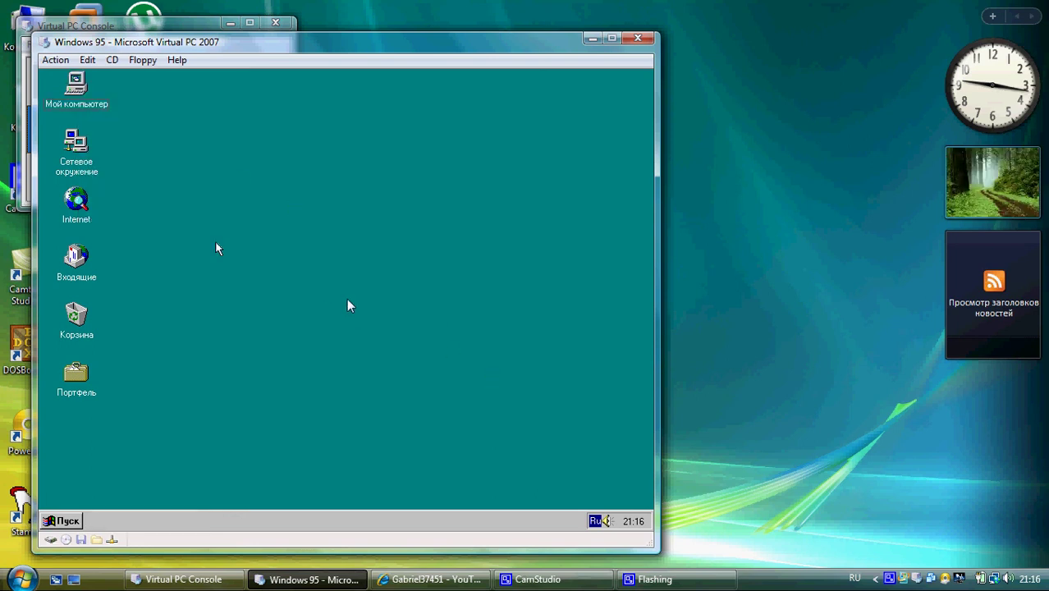
right_click(80, 107)
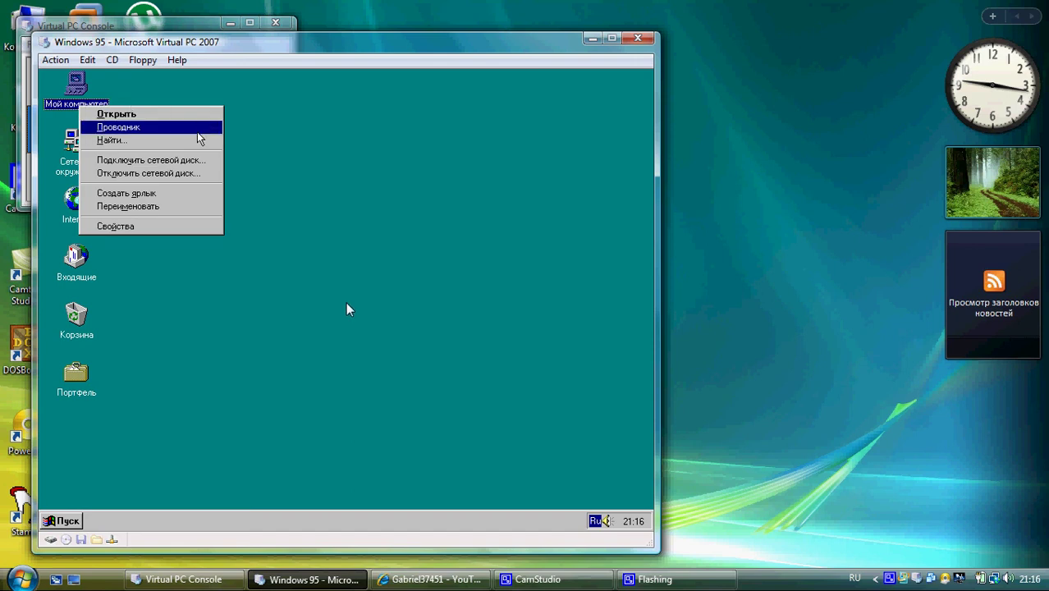
click(188, 229)
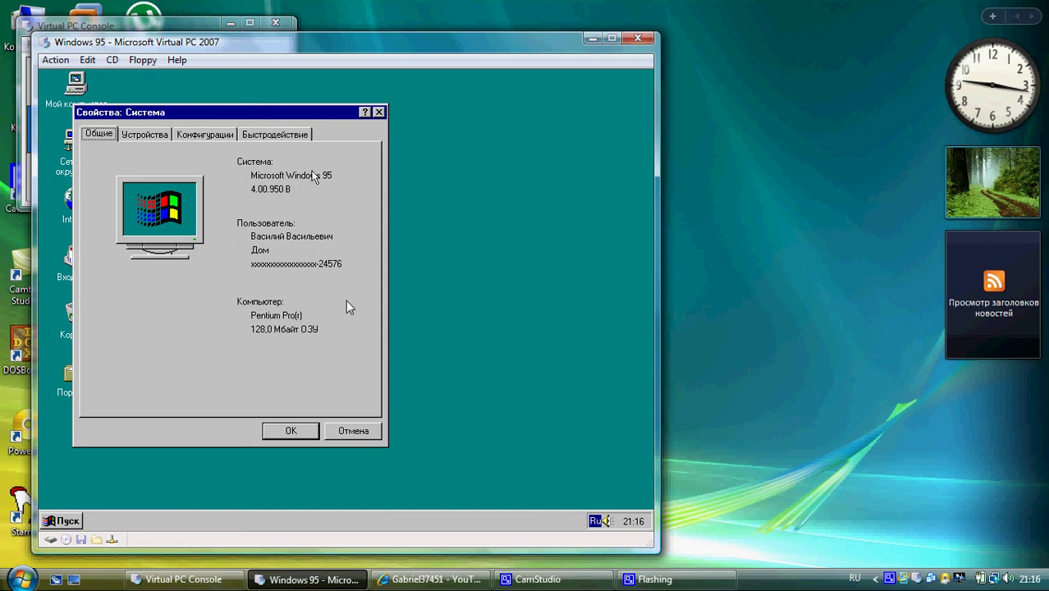
click(288, 432)
- Run winver to display the Windows version information
click(51, 524)
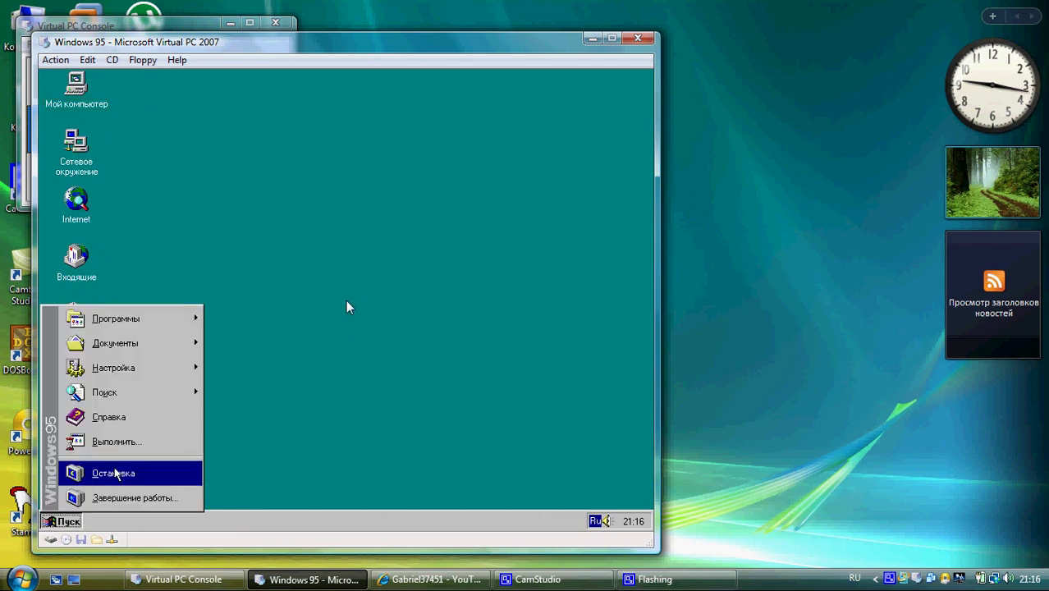
click(106, 451)
key(alt+shift)
text(ыыб)
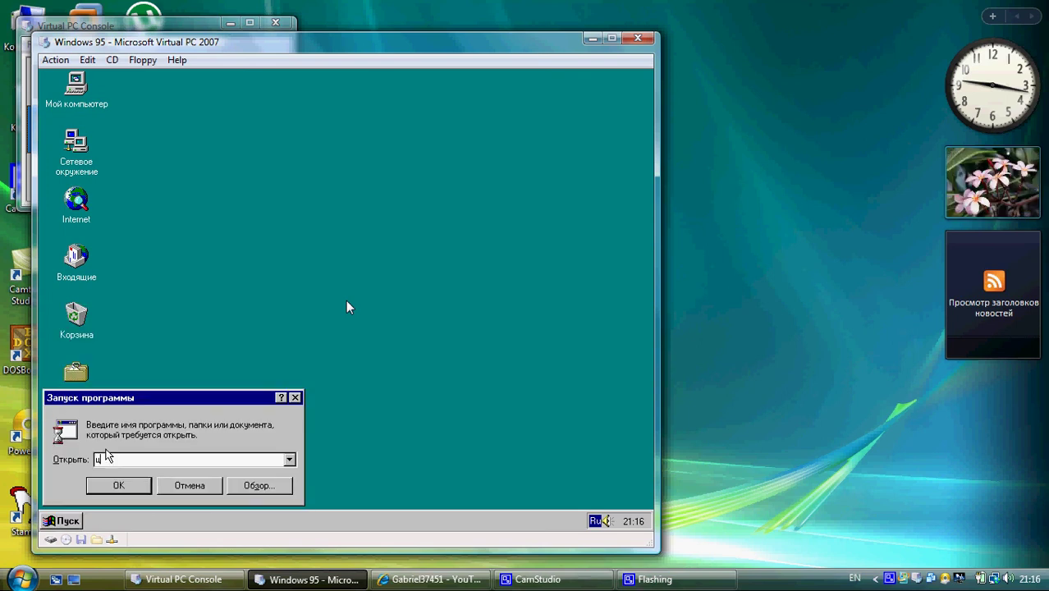
key(BackSpace)
key(BackSpace)
key(BackSpace)
text(winver)
key(Return)
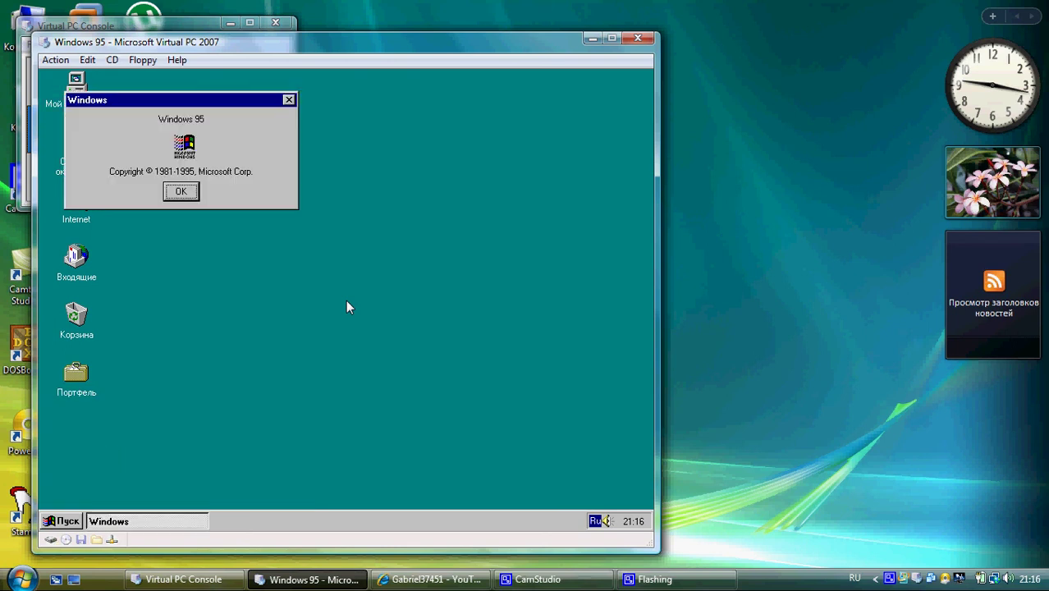
- Switch the host keyboard layout to Английский (США) and back to Русский (Россия)
click(855, 579)
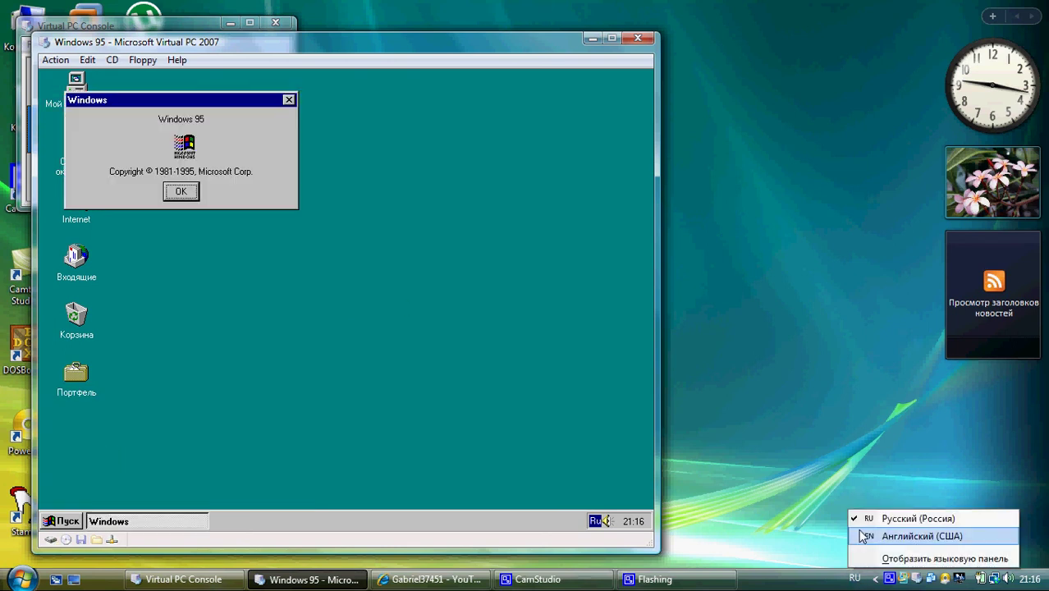
click(864, 536)
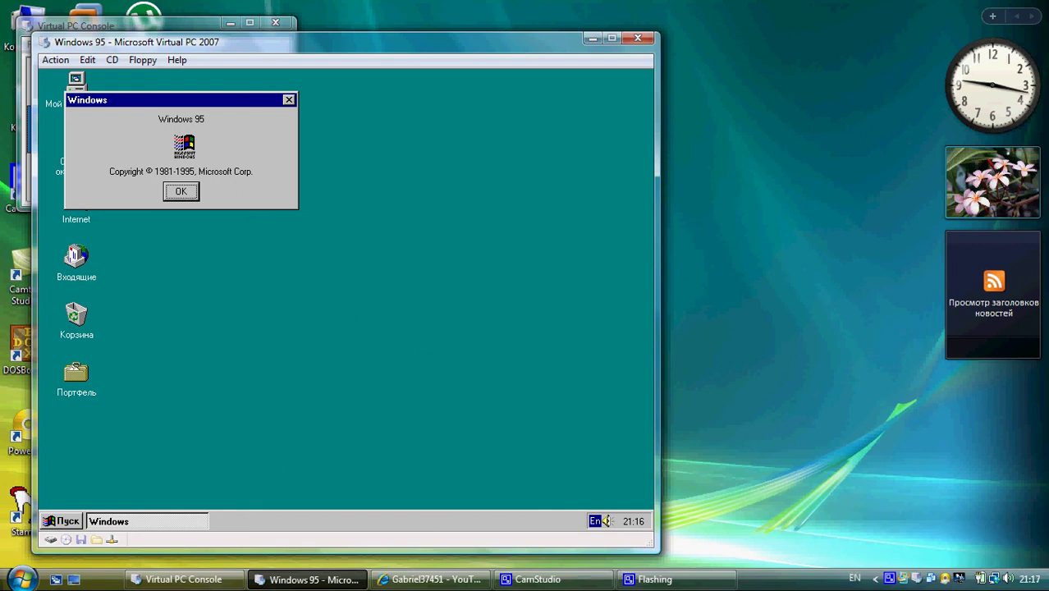
click(854, 552)
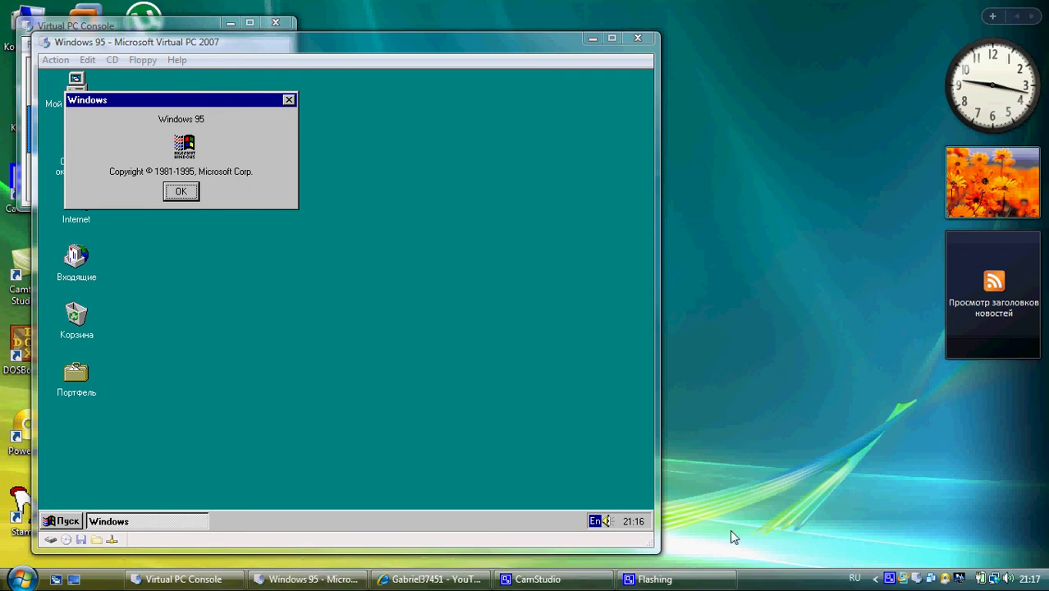
click(346, 302)
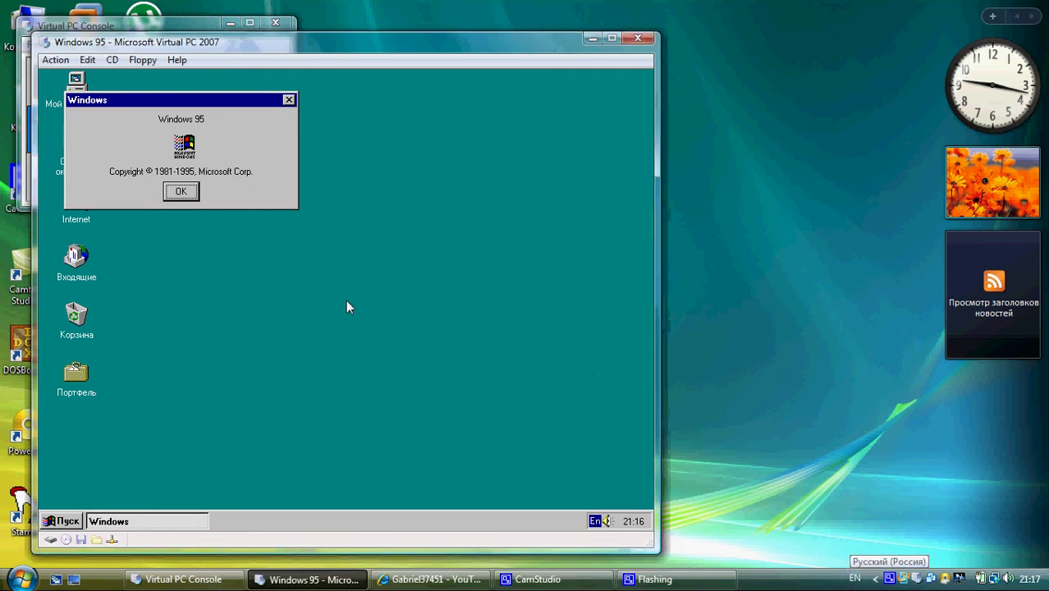
click(854, 578)
click(864, 524)
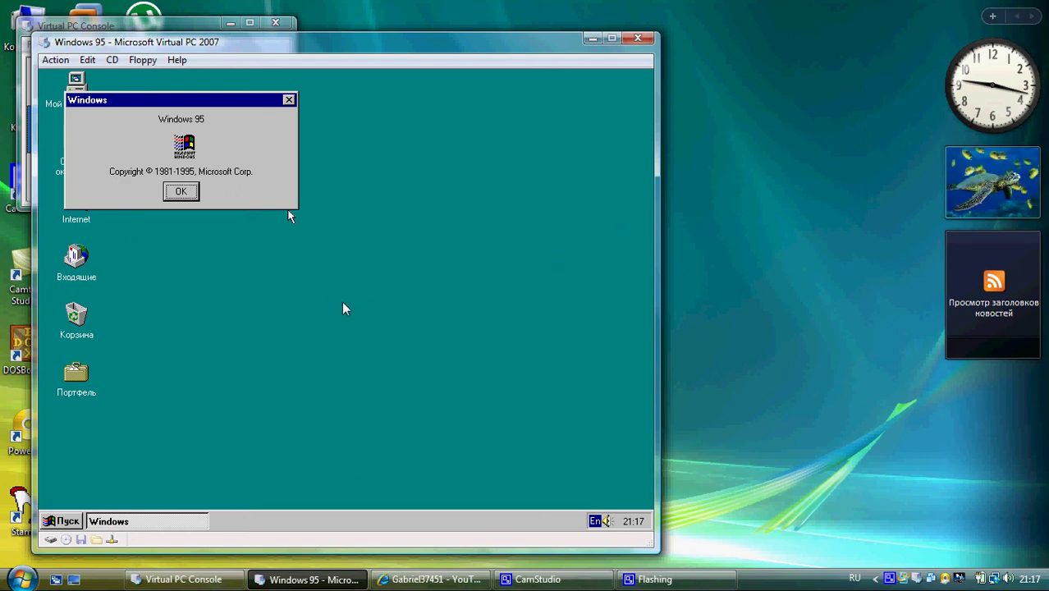
- Close the Windows version window and shut down Windows 95
click(182, 191)
click(62, 521)
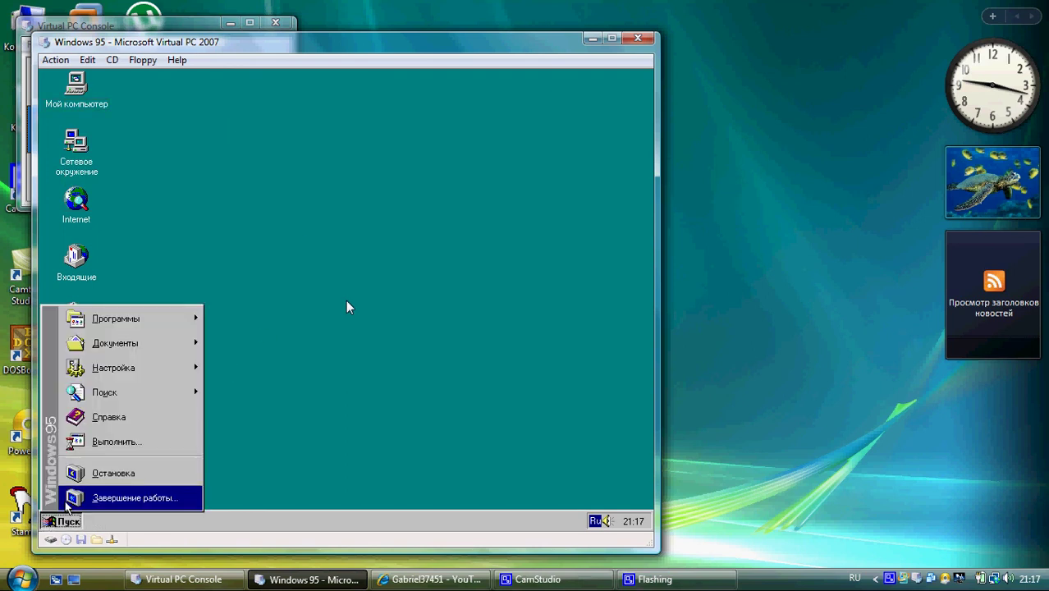
click(67, 499)
click(320, 364)
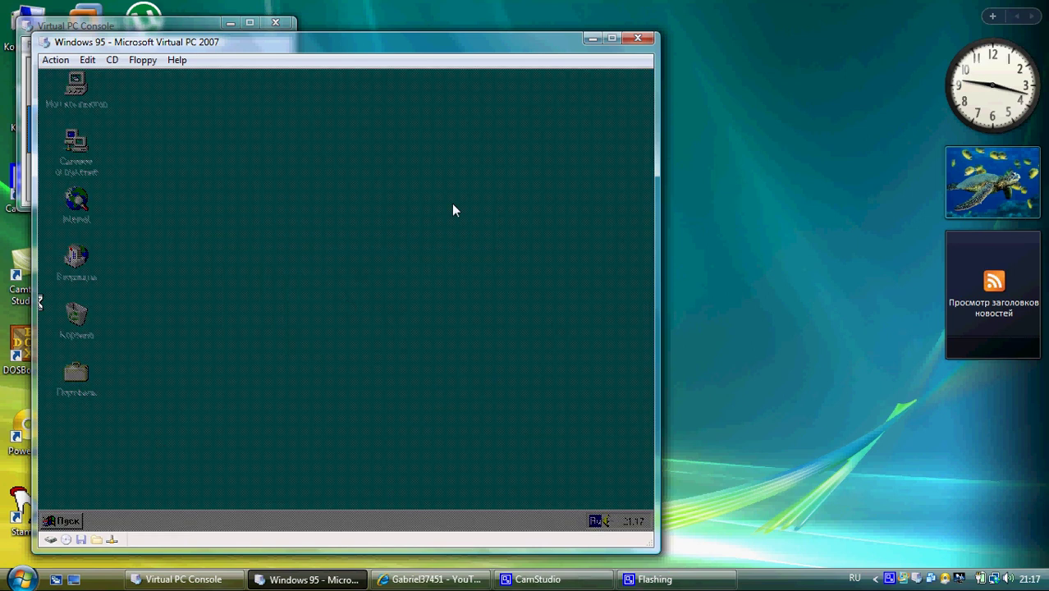